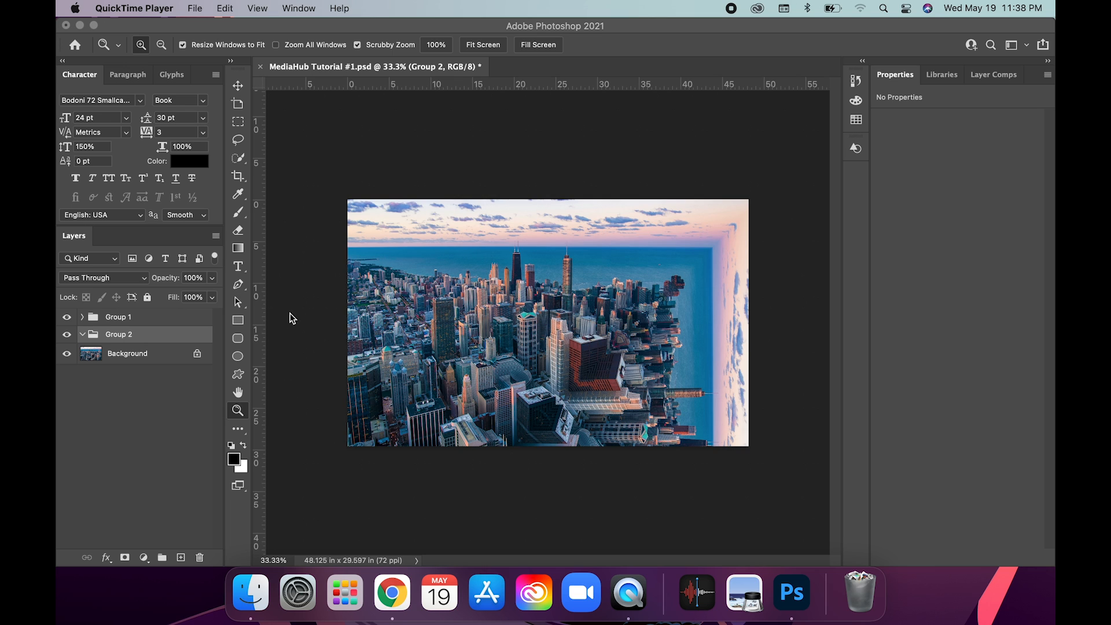
Hide Group 1, make two copies of the Background layer, and hide the original Background.
{"action": "left_click", "coordinate": [66, 318]}
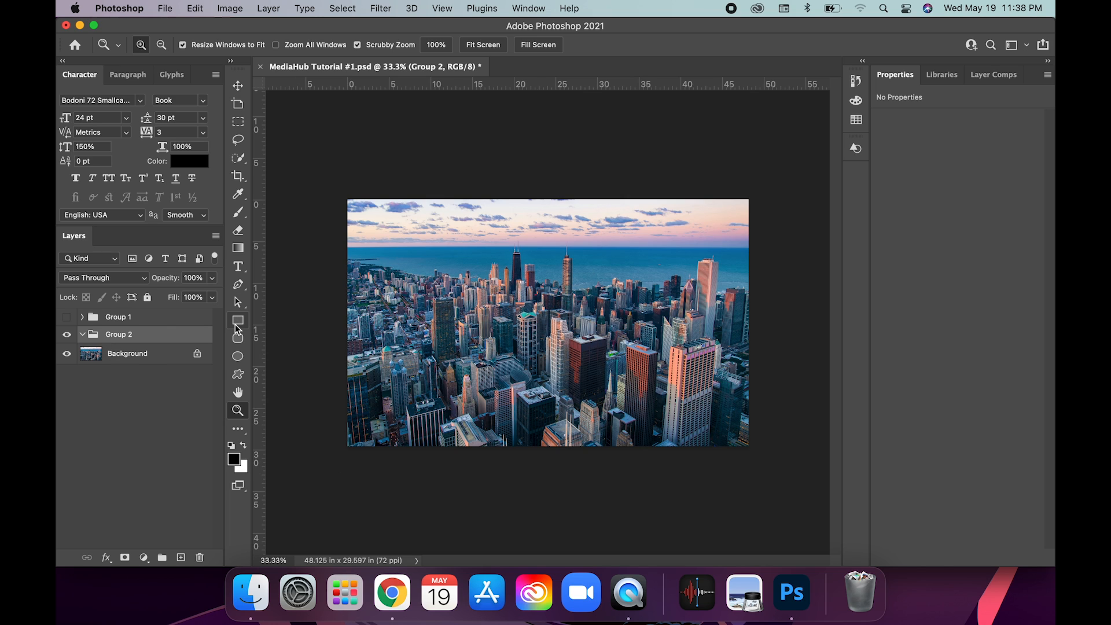
{"action": "left_click", "coordinate": [110, 356]}
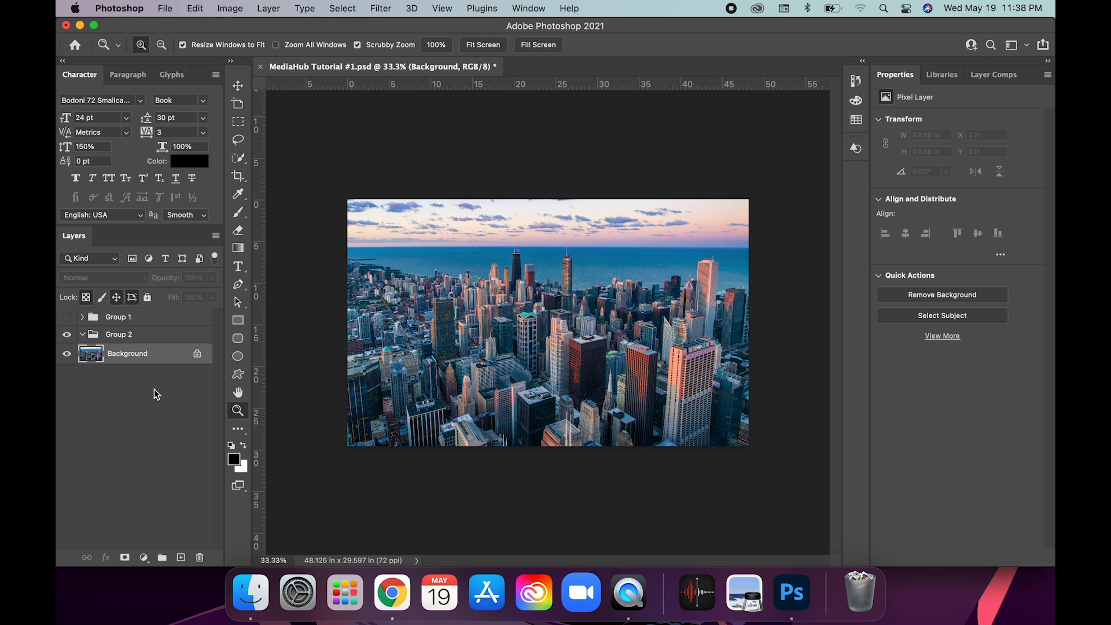
{"action": "key", "text": "super+j"}
{"action": "key", "text": "super+j"}
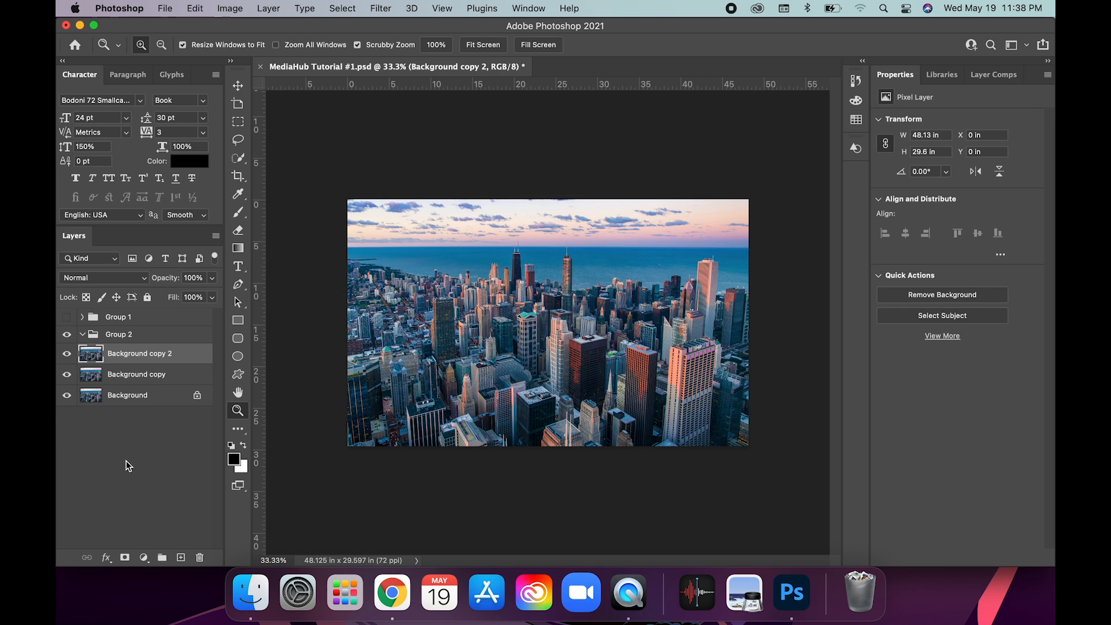
{"action": "left_click", "coordinate": [68, 399]}
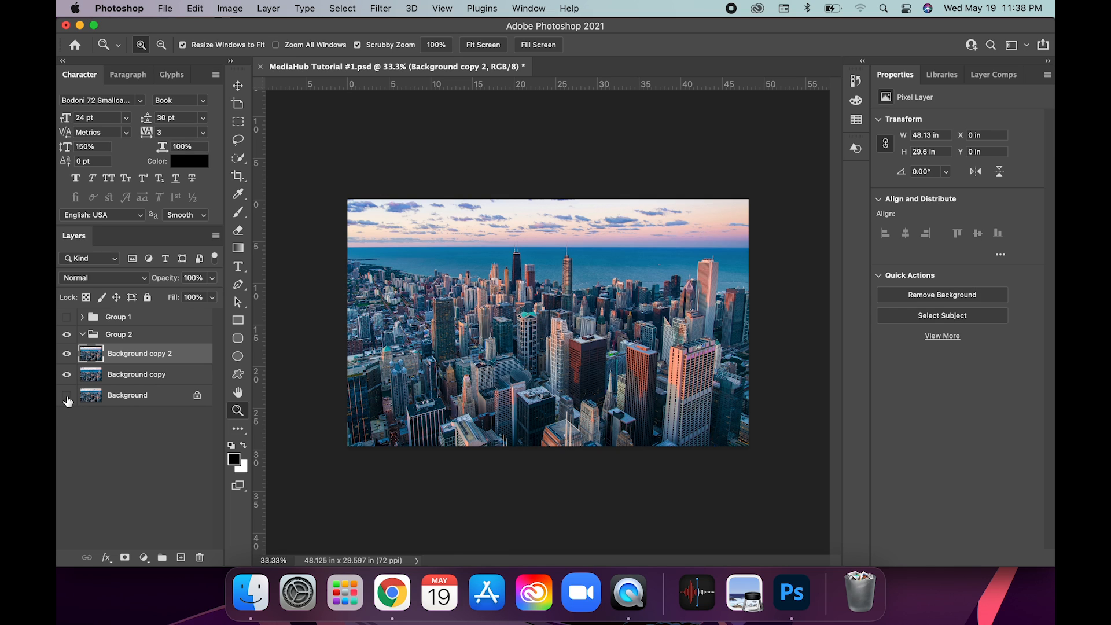
Rename the upper Background copy as Side and the lower copy as Top.
{"action": "double_click", "coordinate": [158, 354]}
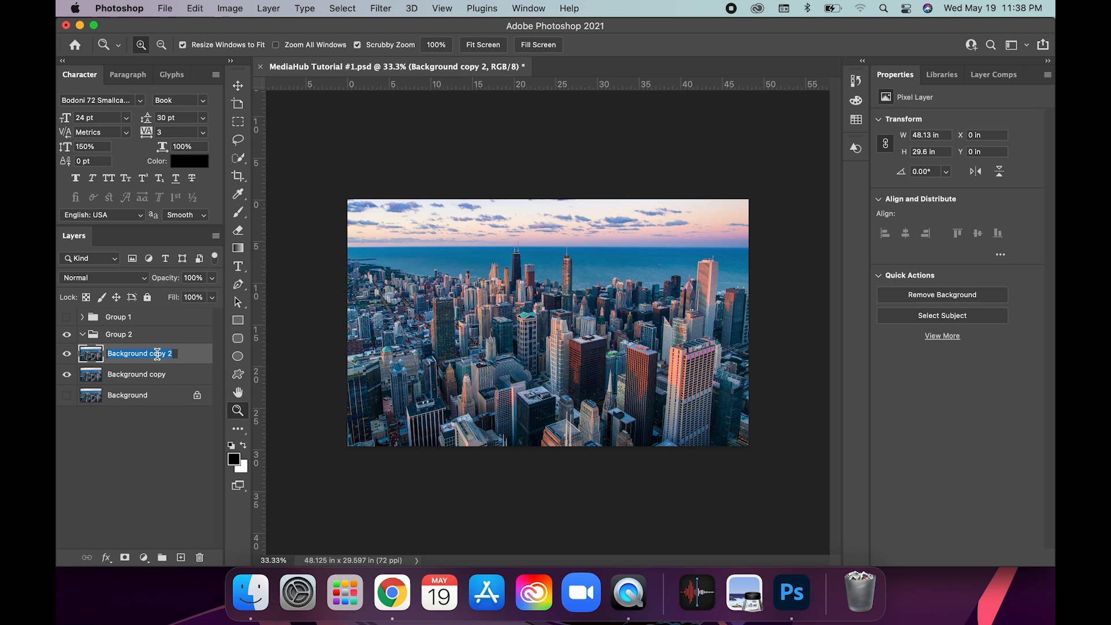
{"action": "type", "text": "Side"}
{"action": "key", "text": "Return"}
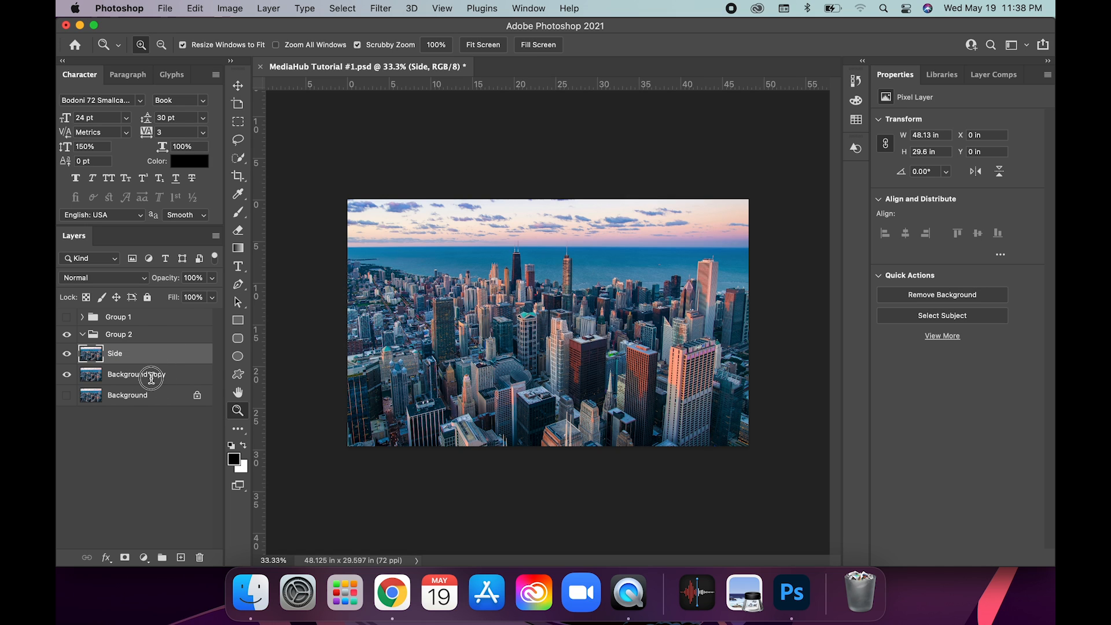
{"action": "double_click", "coordinate": [152, 375]}
{"action": "type", "text": "T"}
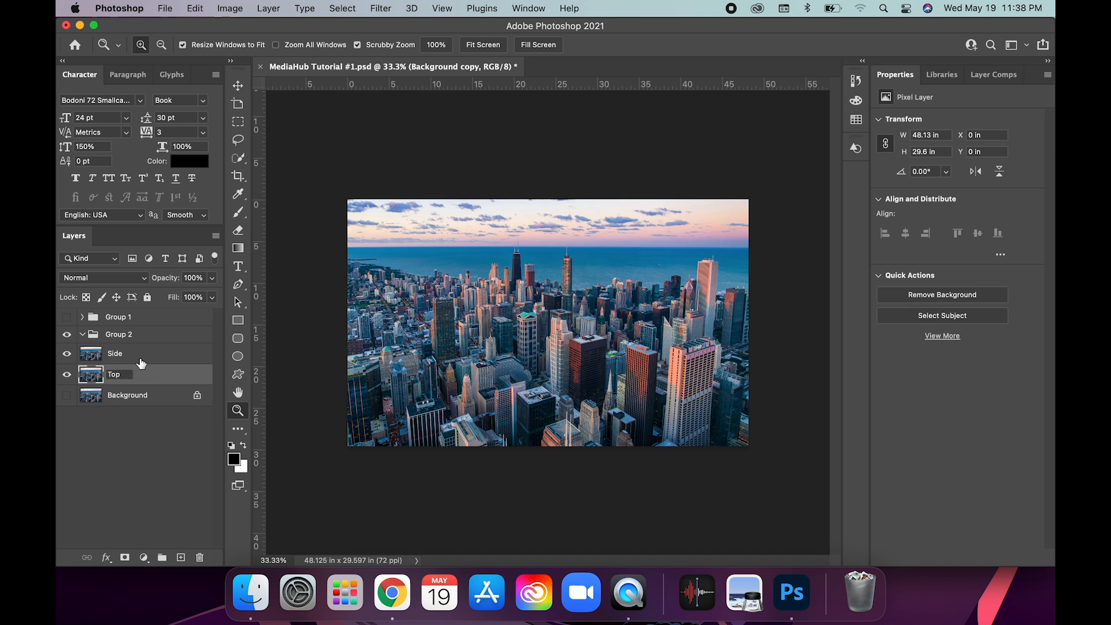
{"action": "type", "text": "op"}
{"action": "key", "text": "Return"}
Flip the Side layer horizontally and rotate it 90° clockwise.
{"action": "left_click", "coordinate": [140, 363]}
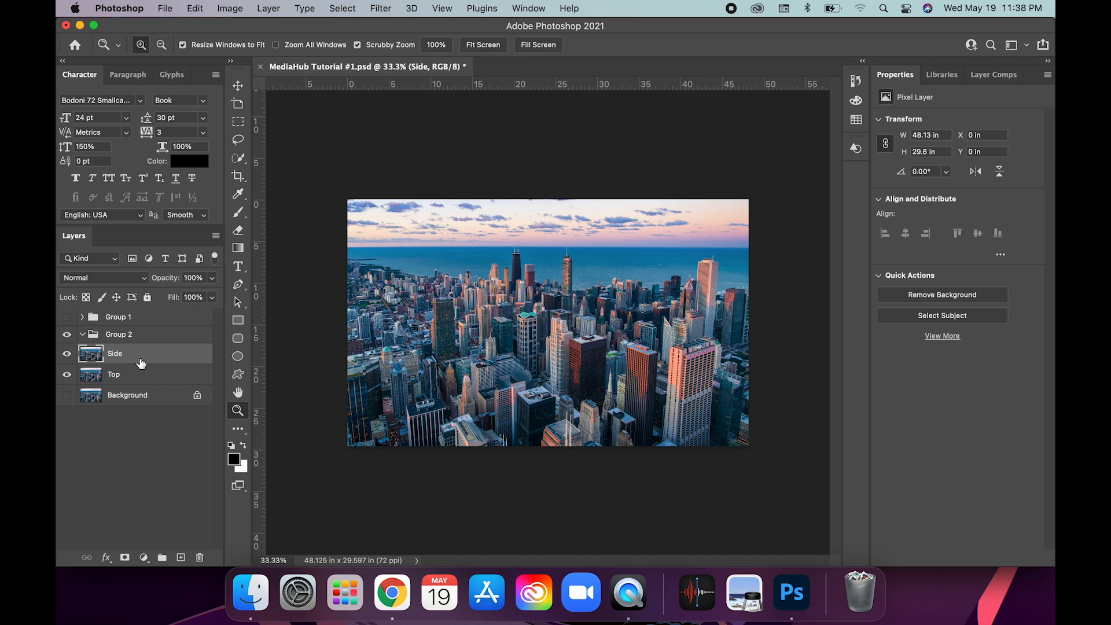
{"action": "left_click", "coordinate": [195, 8]}
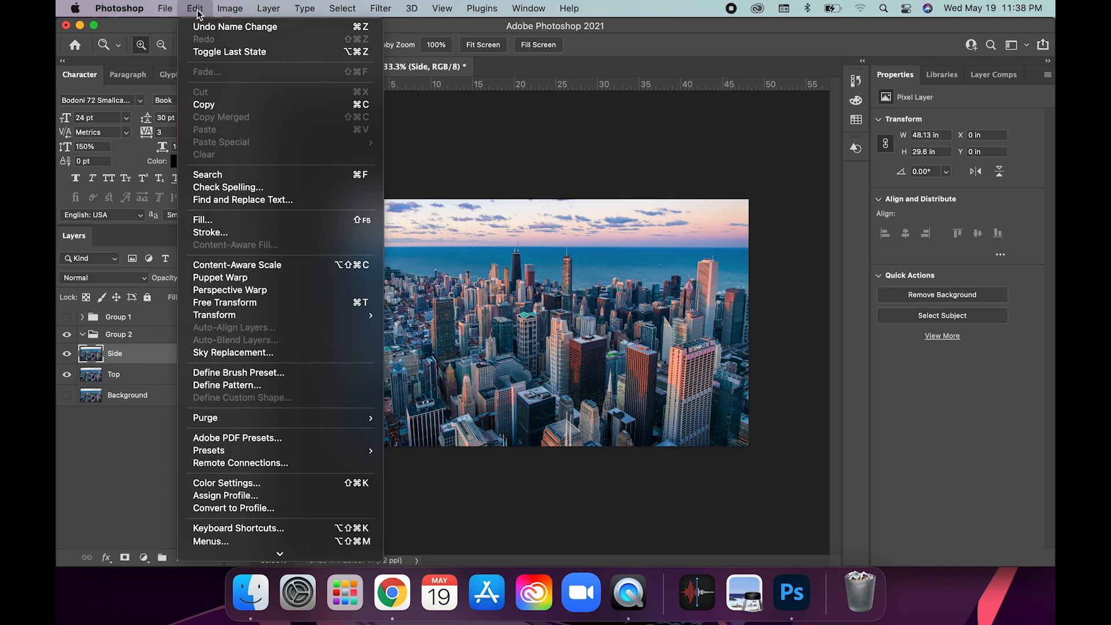
{"action": "mouse_move", "coordinate": [326, 321]}
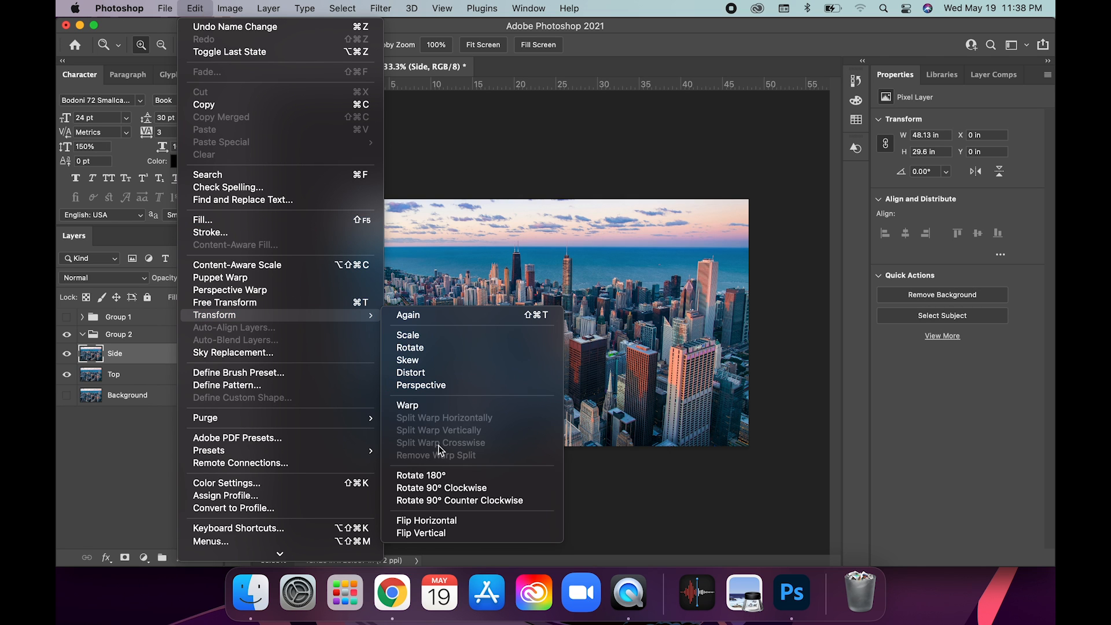
{"action": "left_click", "coordinate": [436, 520]}
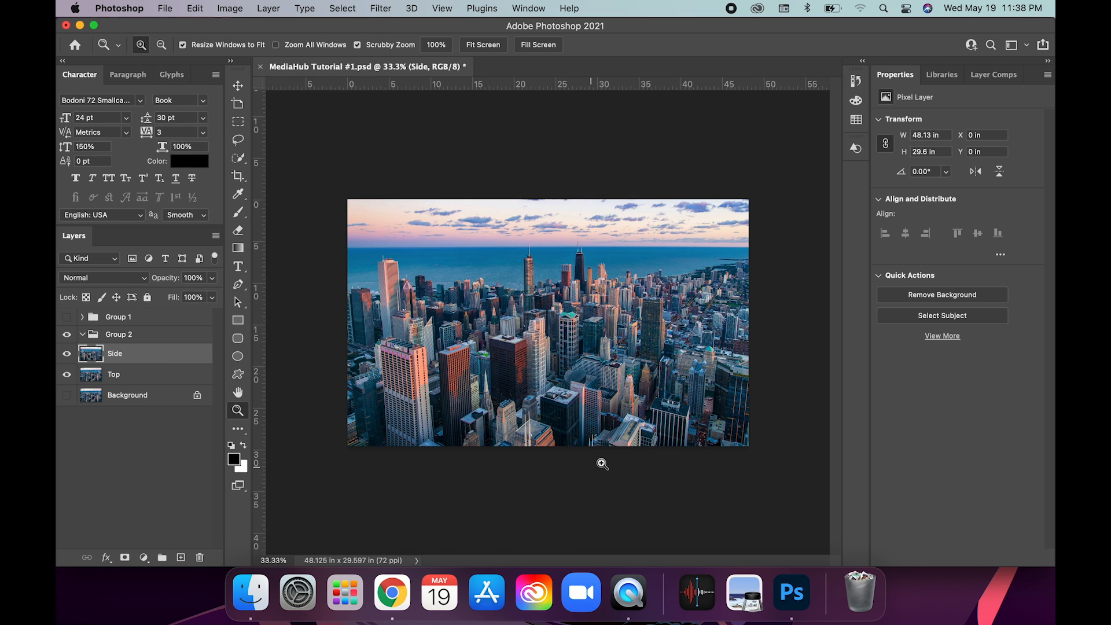
{"action": "left_click", "coordinate": [195, 9]}
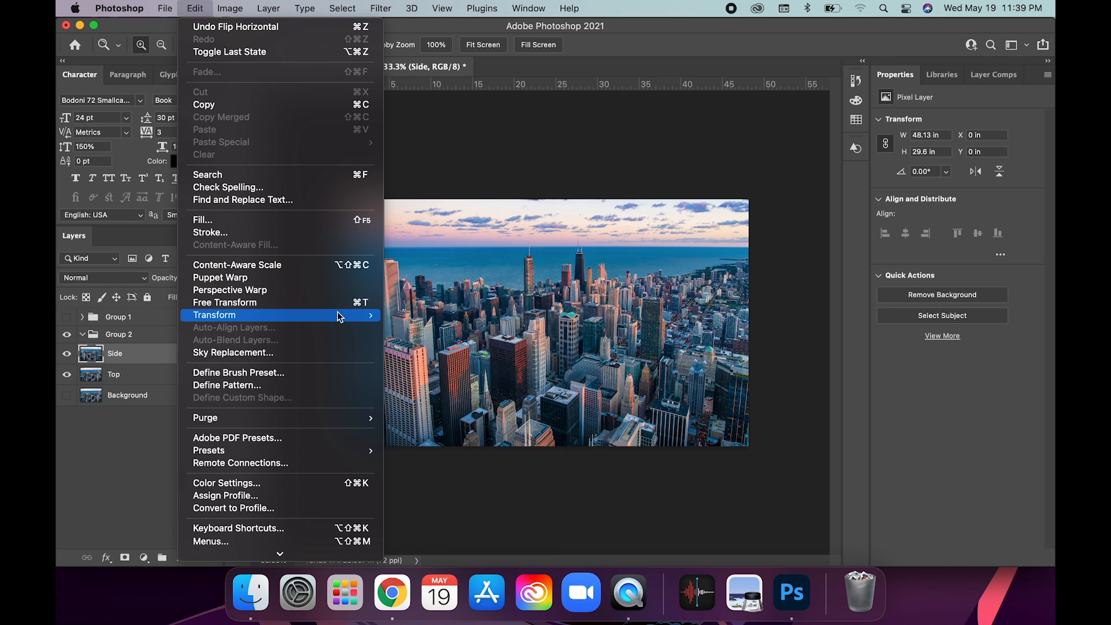
{"action": "mouse_move", "coordinate": [348, 314]}
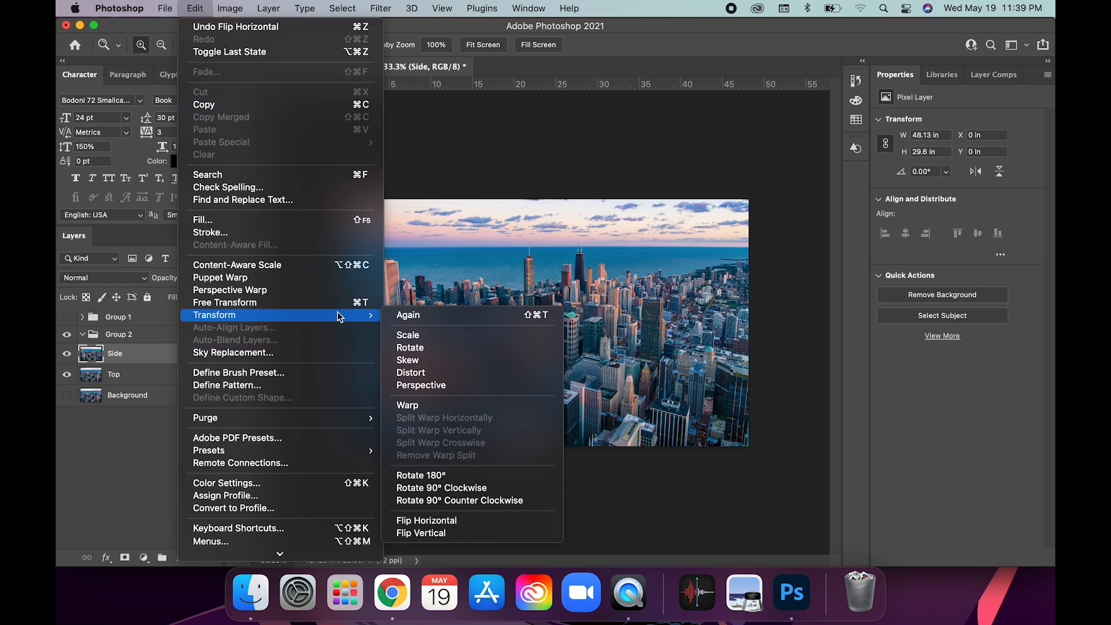
{"action": "left_click", "coordinate": [447, 489]}
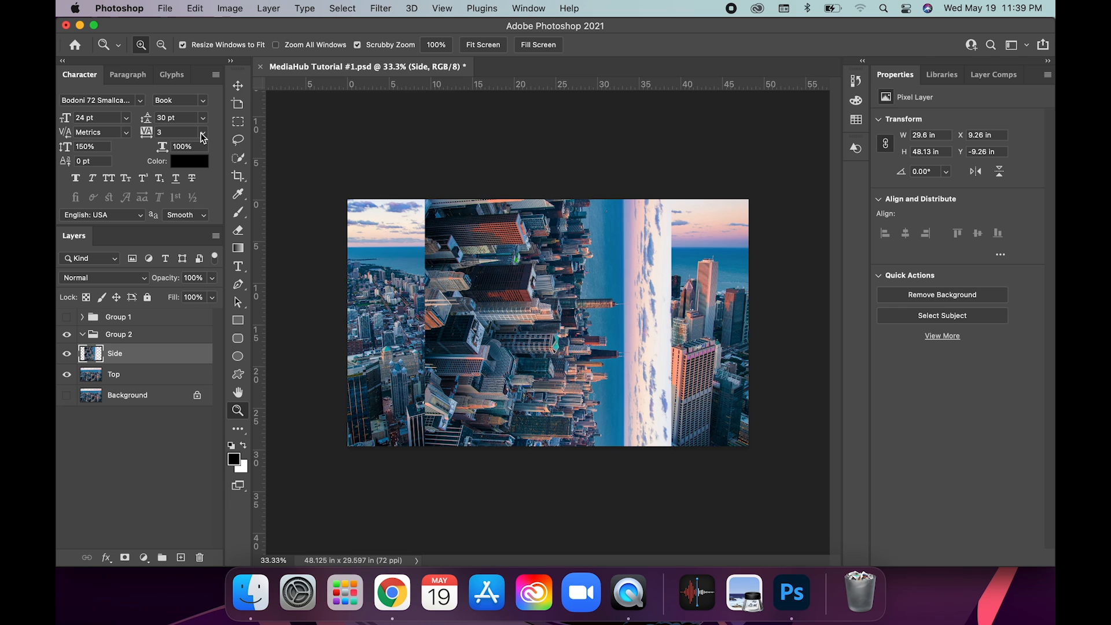
Move the Side layer flush with the canvas's left and bottom edges, and hide the Top layer.
{"action": "key", "text": "v"}
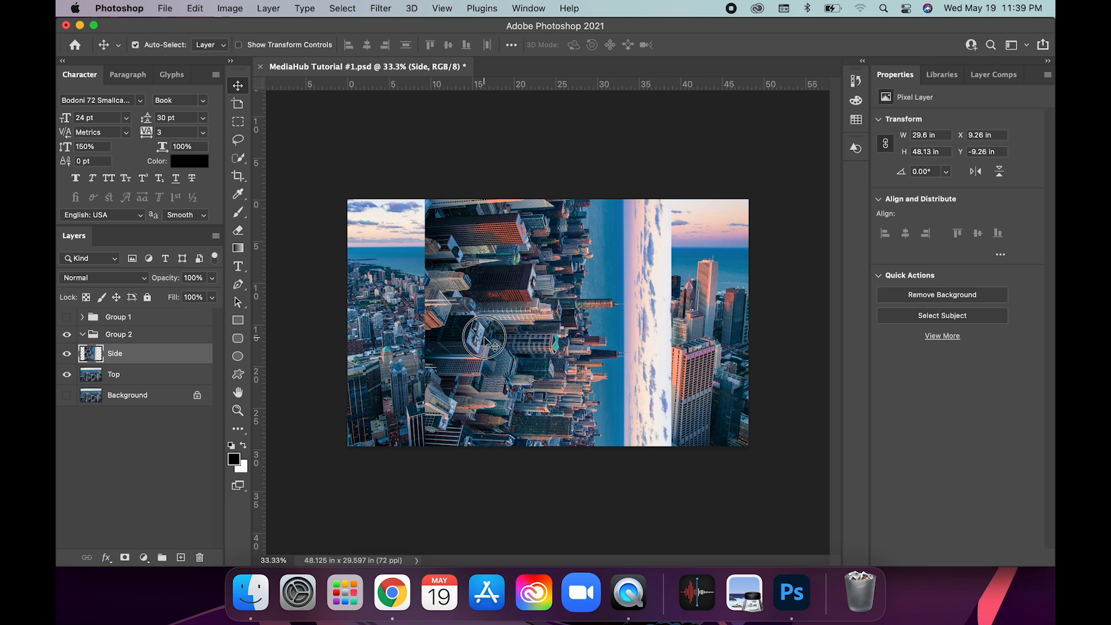
{"action": "left_click_drag", "start_coordinate": [480, 305], "coordinate": [407, 298]}
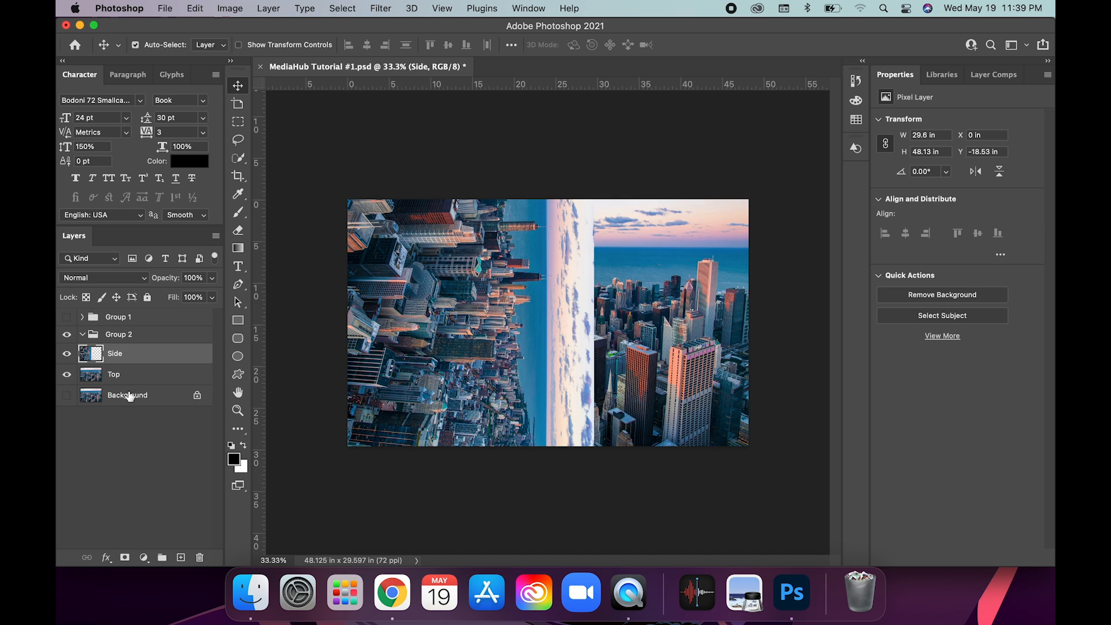
{"action": "left_click", "coordinate": [67, 374]}
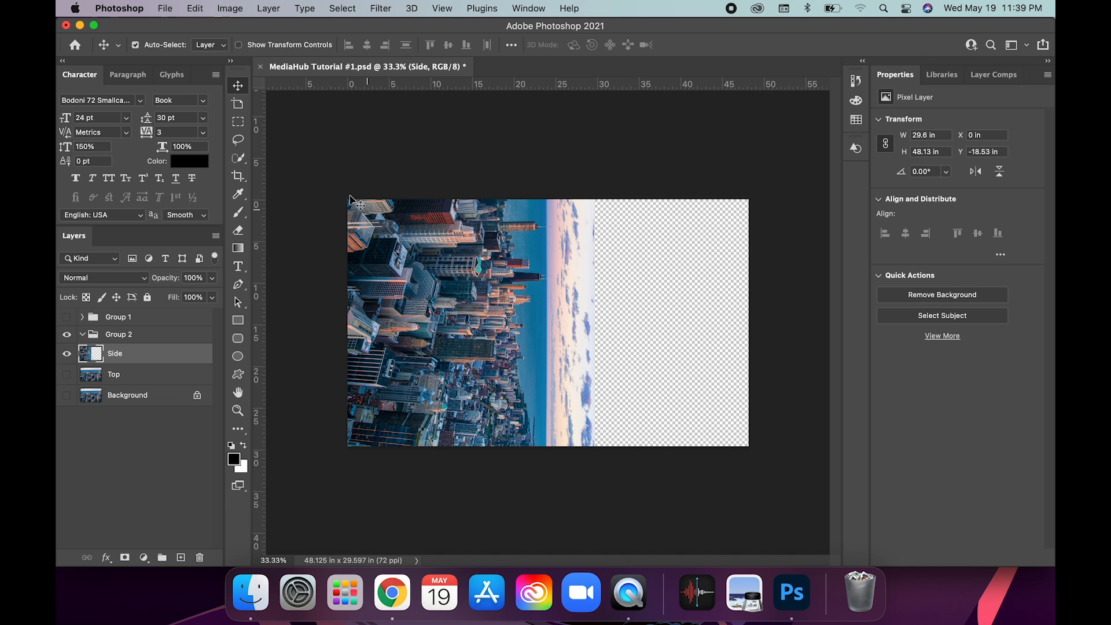
Select the upper-left triangle of the Side image with the Polygonal Lasso, running its diagonal from the lower-left corner to the image's upper-right corner.
{"action": "left_click", "coordinate": [238, 429]}
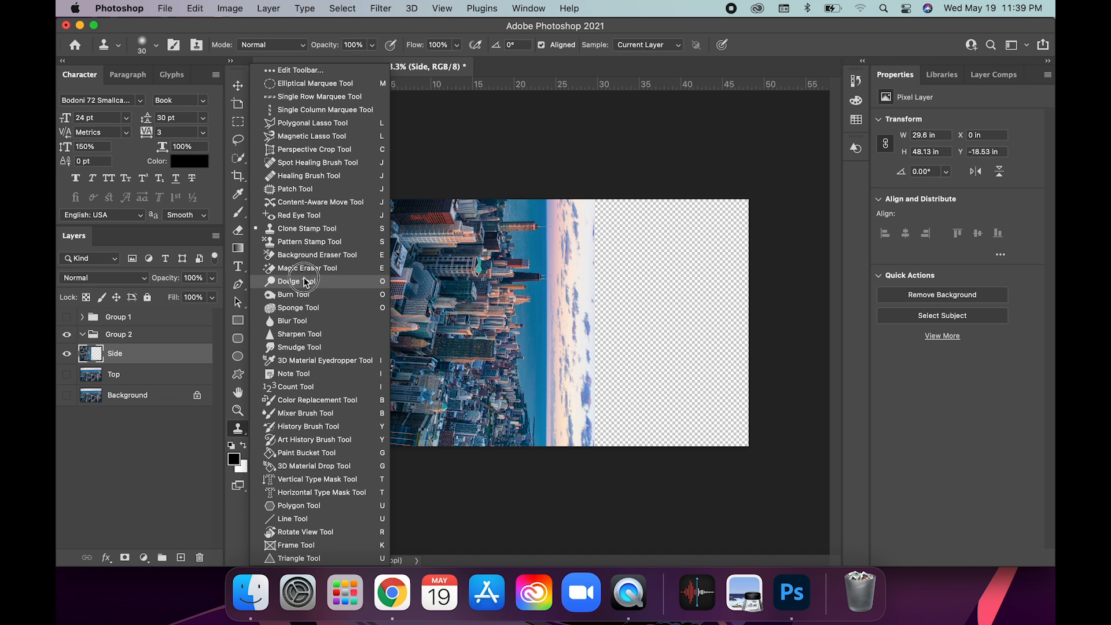
{"action": "left_click", "coordinate": [307, 123]}
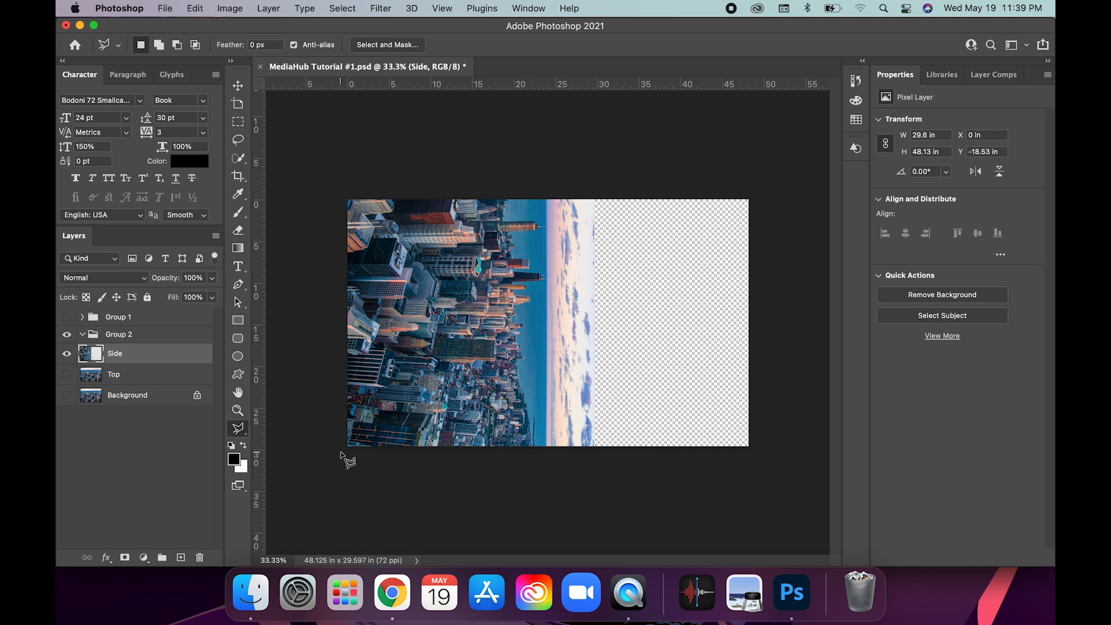
{"action": "left_click", "coordinate": [341, 452]}
{"action": "left_click", "coordinate": [600, 197]}
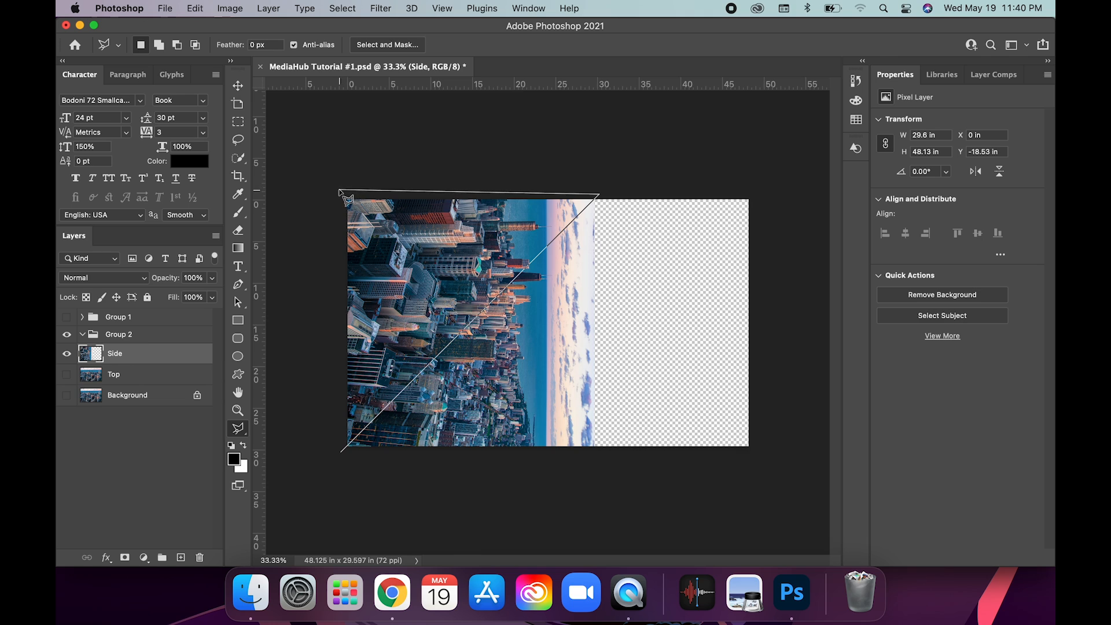
{"action": "left_click", "coordinate": [338, 190]}
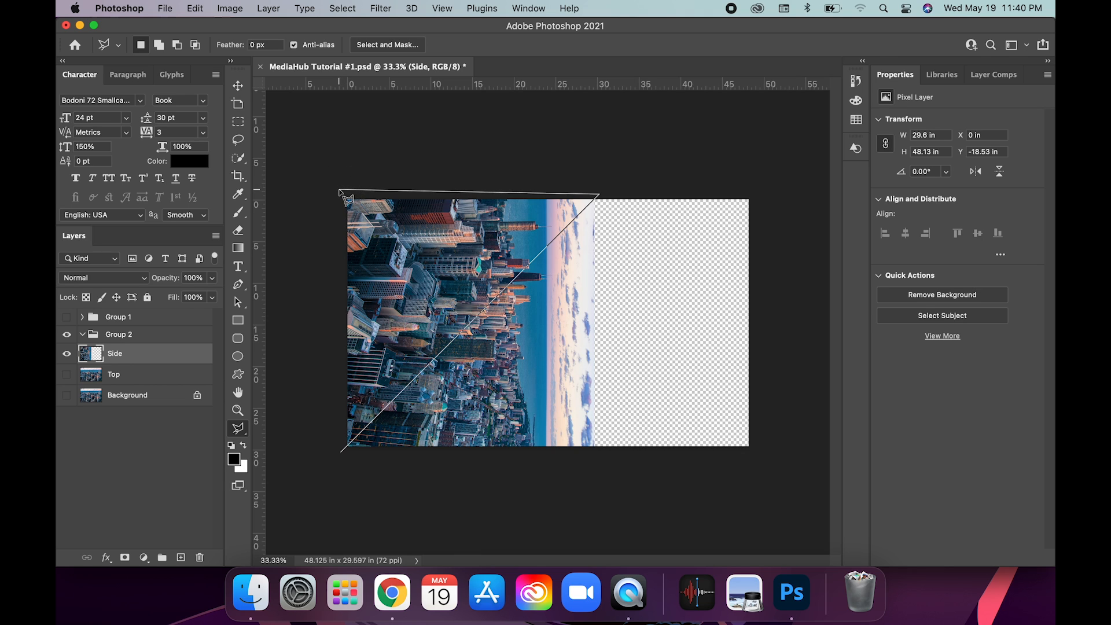
{"action": "left_click", "coordinate": [339, 453]}
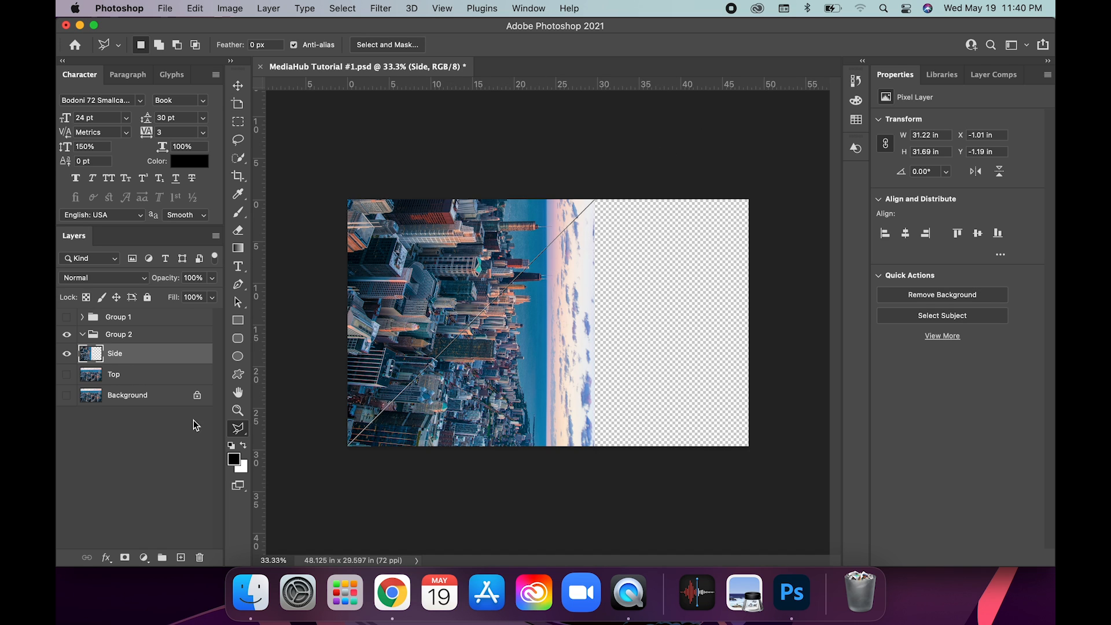
Add a layer mask to Side from the triangular selection, show the Top layer, and invert the mask.
{"action": "left_click", "coordinate": [125, 557]}
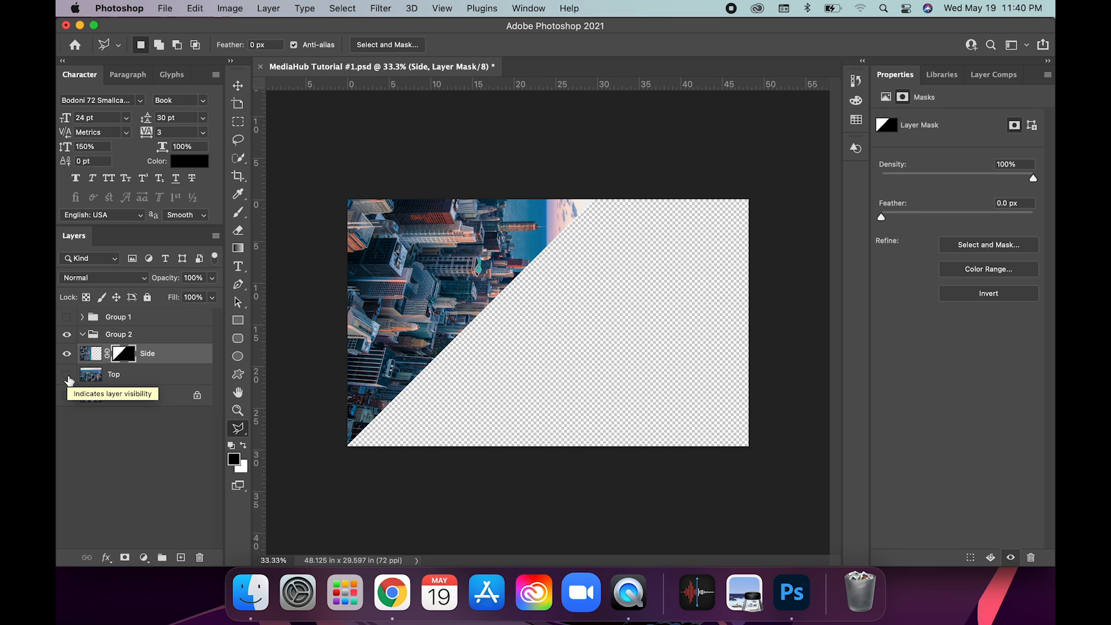
{"action": "left_click", "coordinate": [67, 376]}
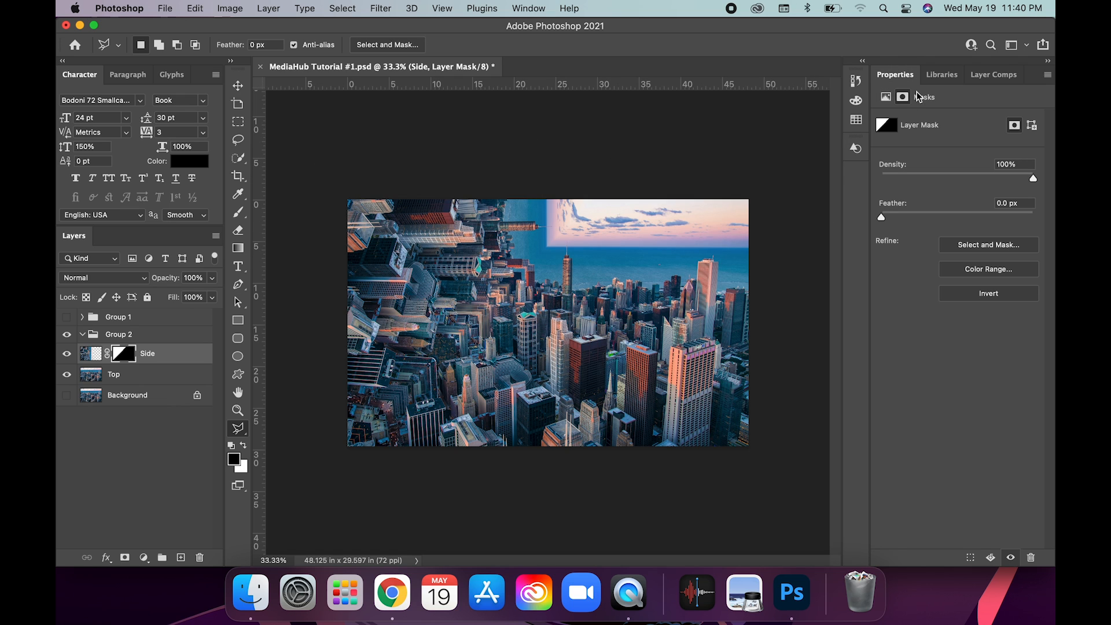
{"action": "left_click", "coordinate": [970, 297]}
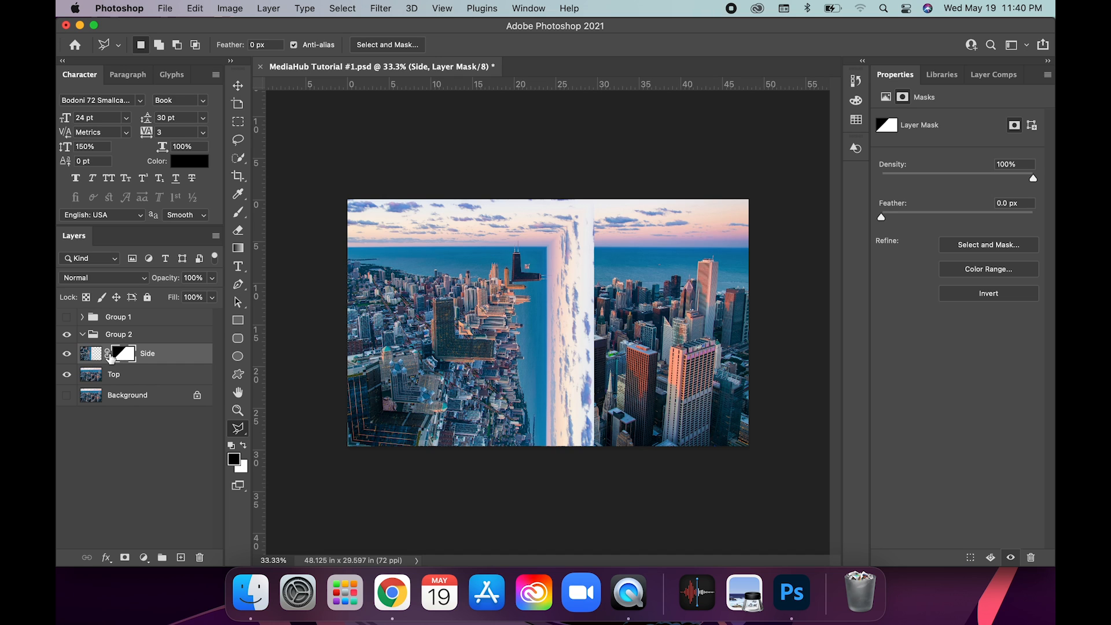
Unlink the Side layer's mask from its image and move only the mask right, to about X 17.9 in.
{"action": "left_click", "coordinate": [110, 359]}
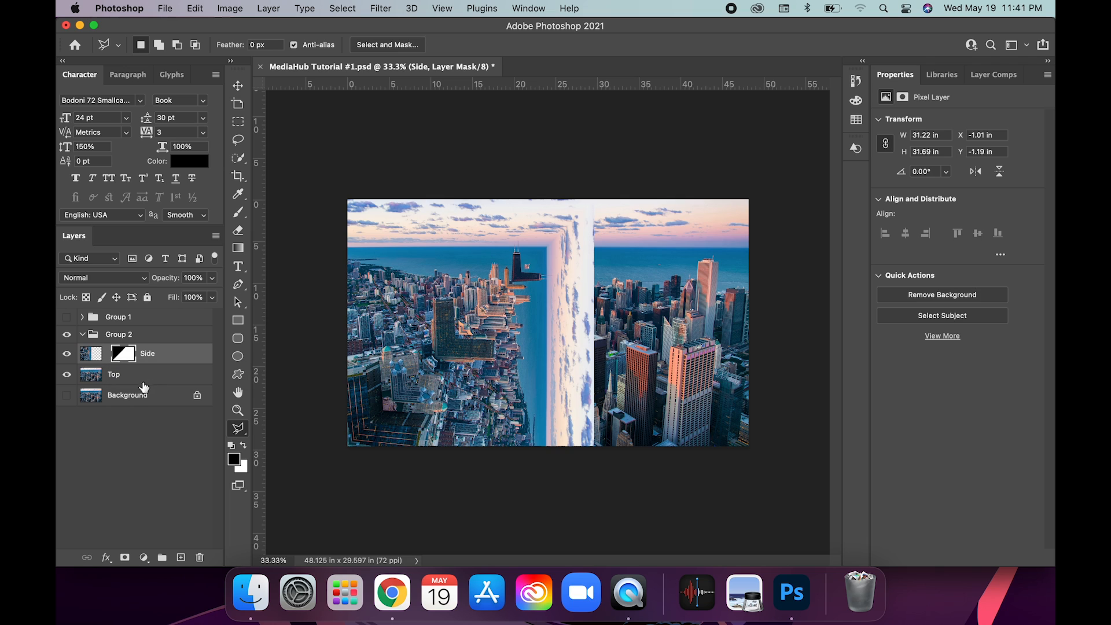
{"action": "left_click", "coordinate": [238, 86]}
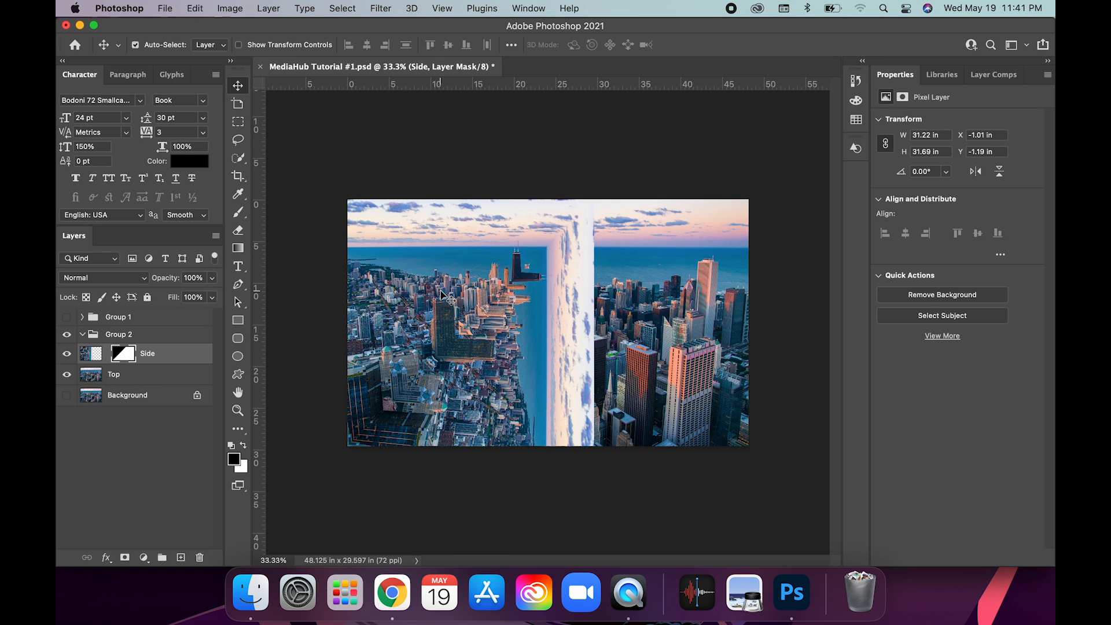
{"action": "left_click_drag", "start_coordinate": [447, 295], "coordinate": [599, 292]}
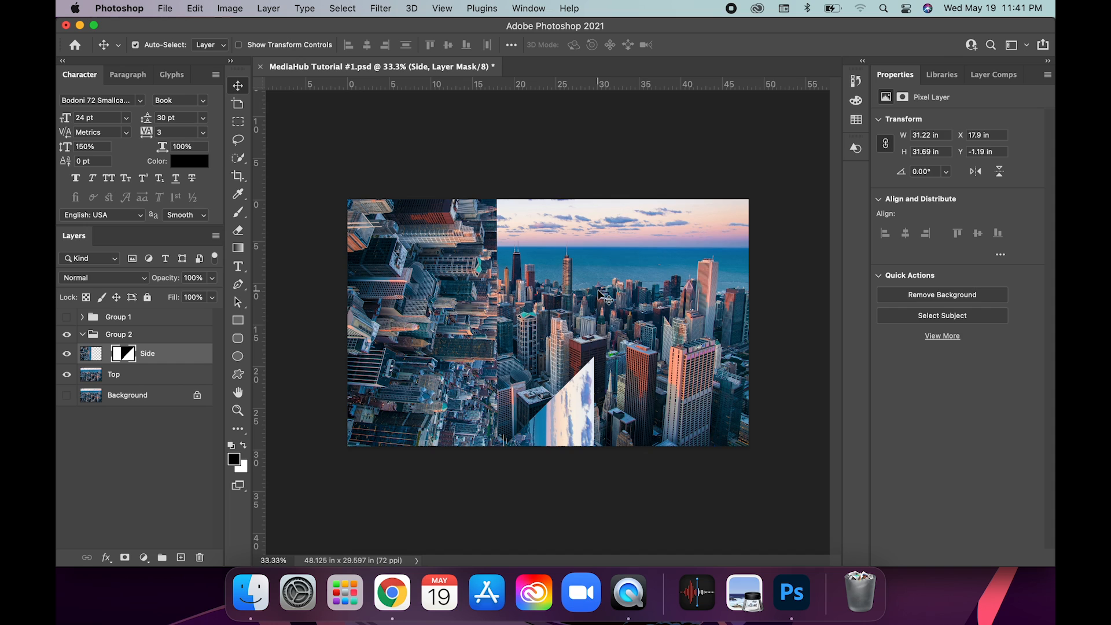
Hide the Top layer and select the full-height left strip of the Side layer, about 18.32 by 29.6 in, with the Rectangular Marquee.
{"action": "left_click", "coordinate": [67, 375]}
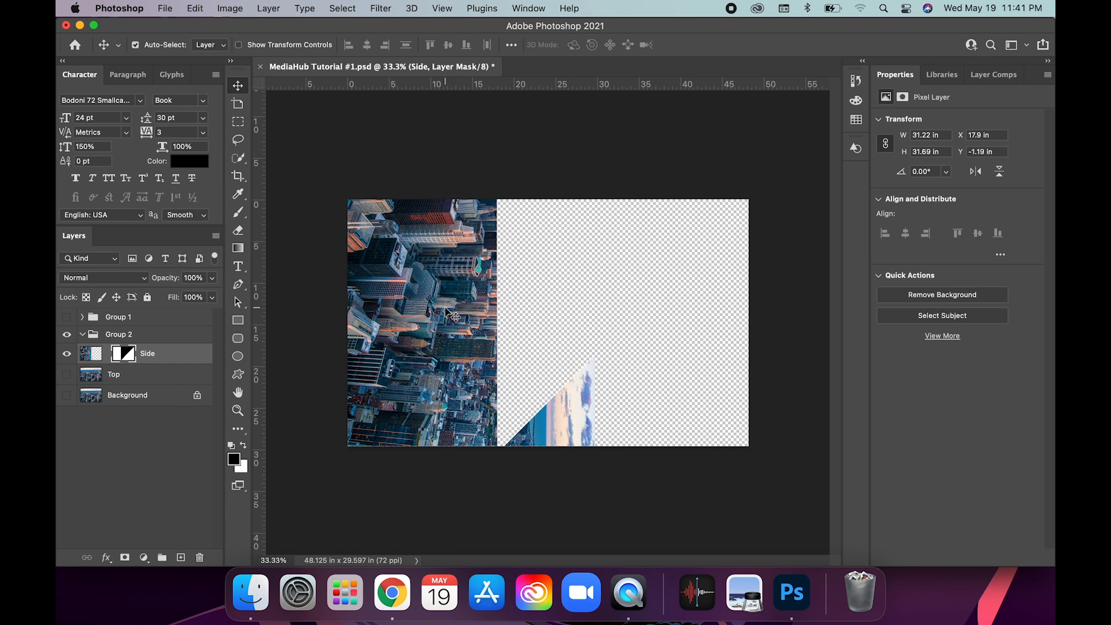
{"action": "left_click", "coordinate": [242, 124]}
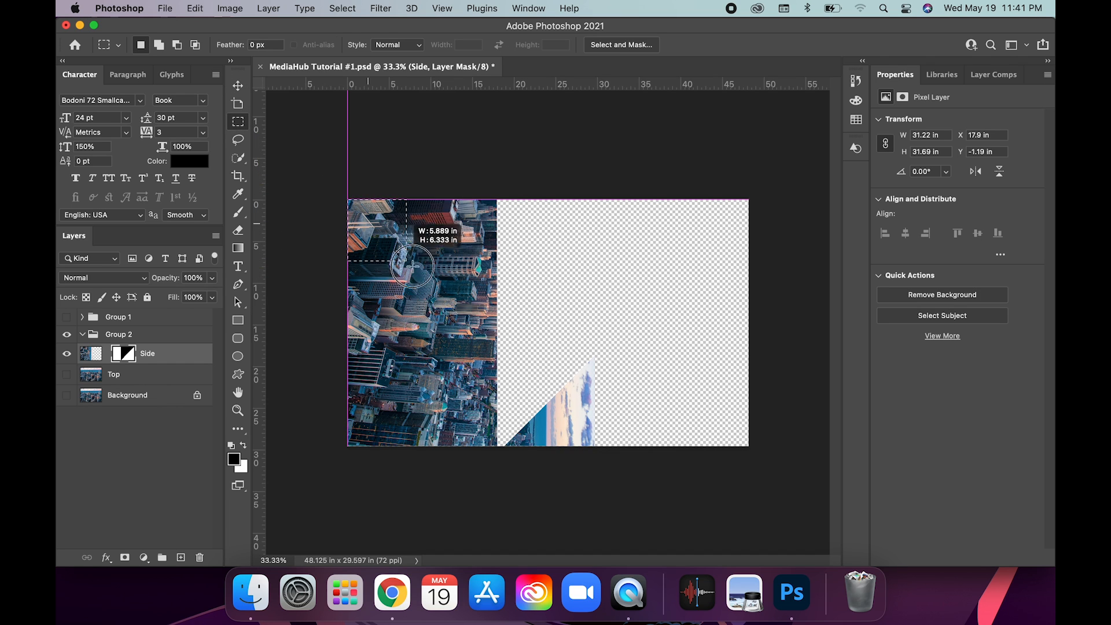
{"action": "left_click_drag", "start_coordinate": [447, 302], "coordinate": [501, 459]}
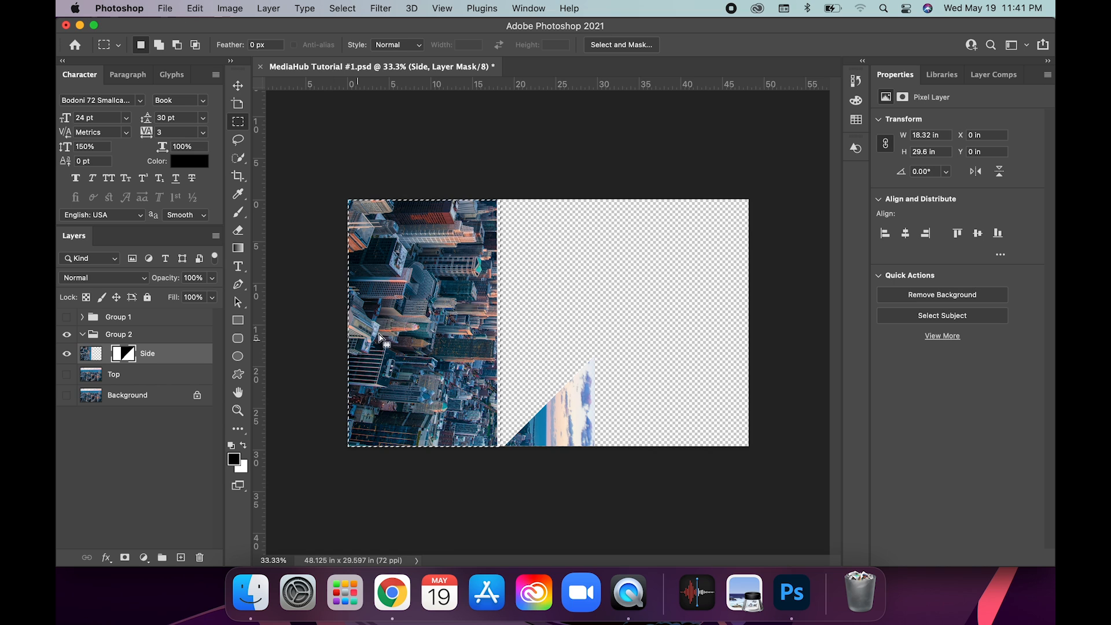
Try filling the selected strip of the Side mask with black and, after swapping the foreground and background colors, with white.
{"action": "key", "text": "alt"}
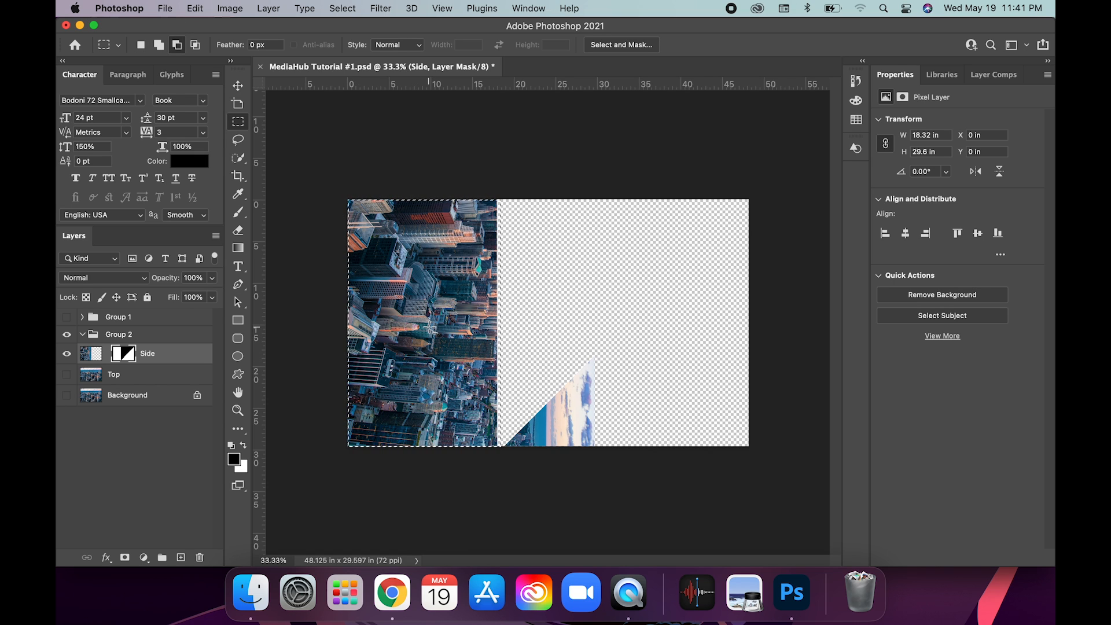
{"action": "key", "text": "alt+BackSpace"}
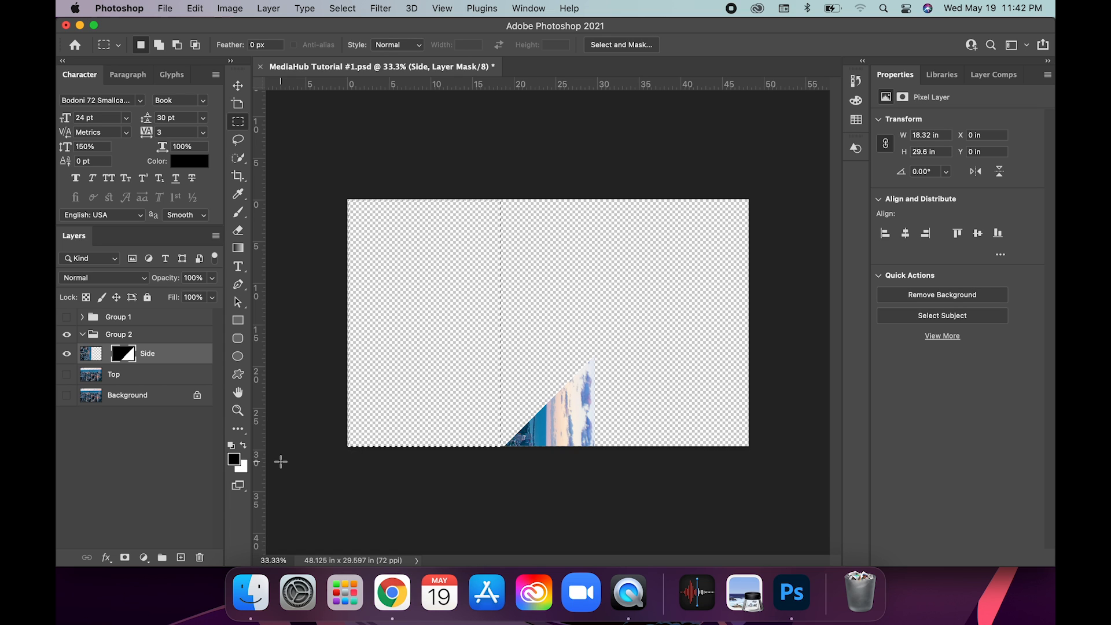
{"action": "left_click", "coordinate": [242, 445]}
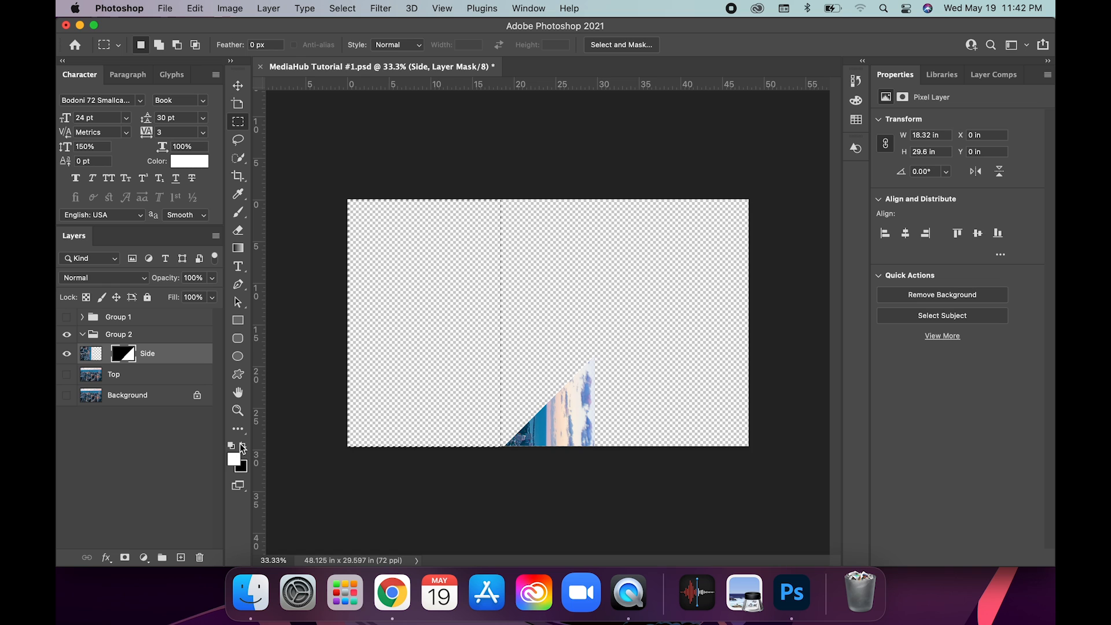
{"action": "key", "text": "alt+BackSpace"}
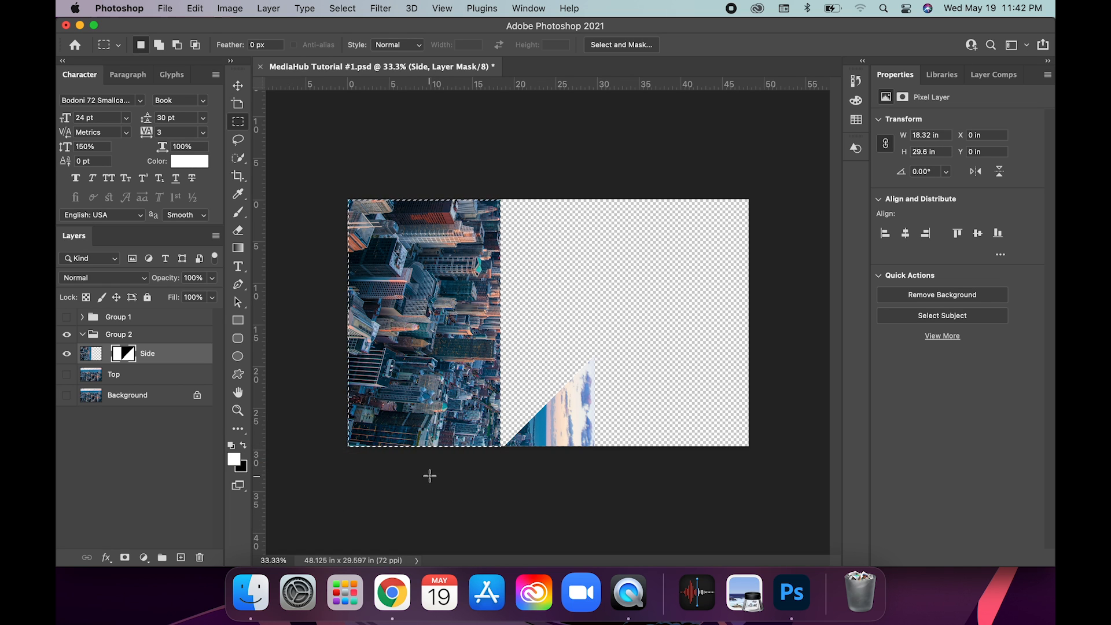
Fill the selected strip of the Side layer's mask with black and clear the selection.
{"action": "key", "text": "x"}
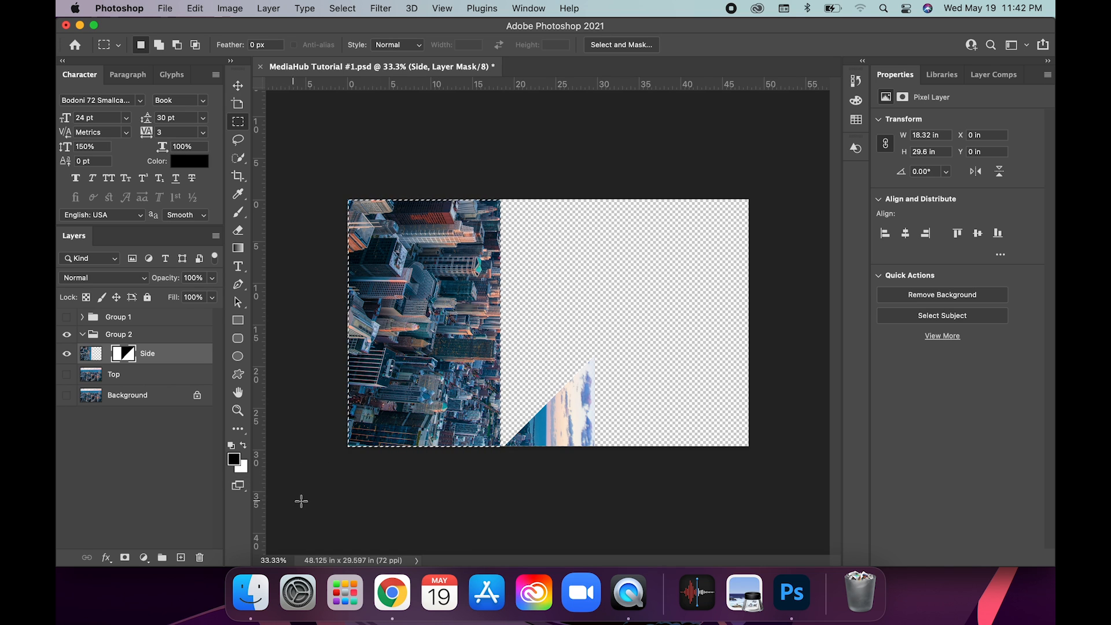
{"action": "key", "text": "alt+BackSpace"}
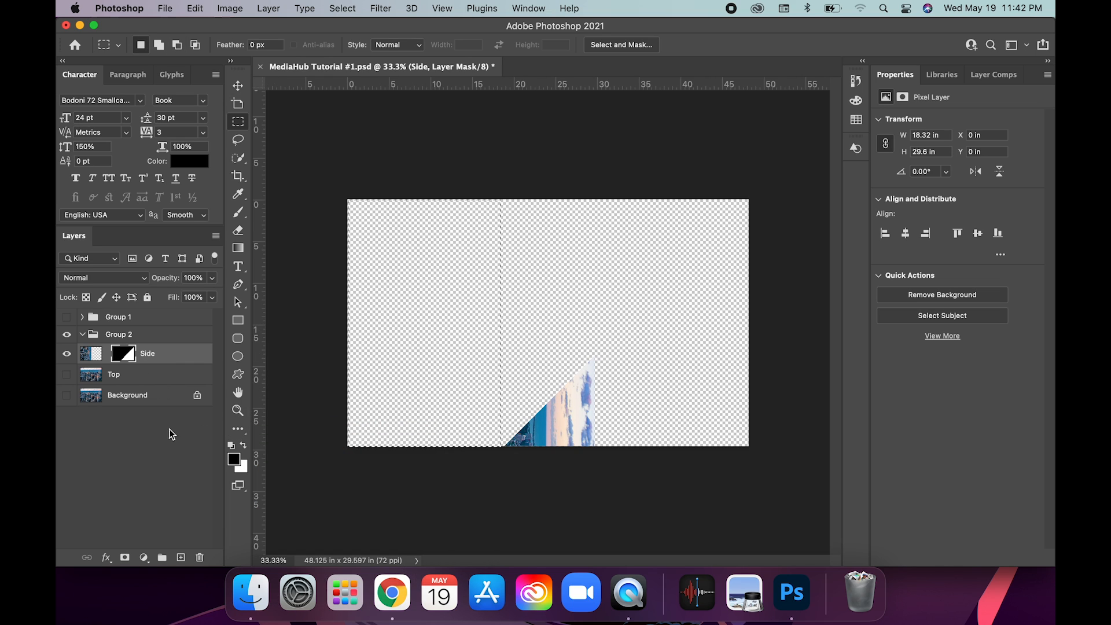
{"action": "left_click", "coordinate": [337, 424]}
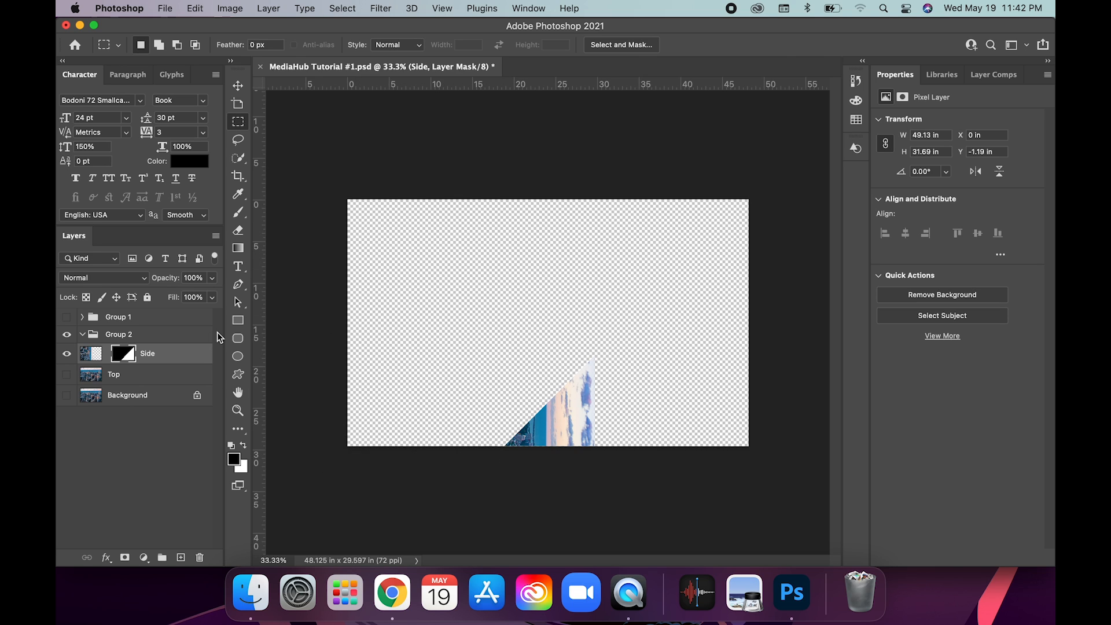
Show the Top layer and move only the Side layer's image right, to about X 19.56 in and Y -17.65 in.
{"action": "left_click", "coordinate": [68, 375]}
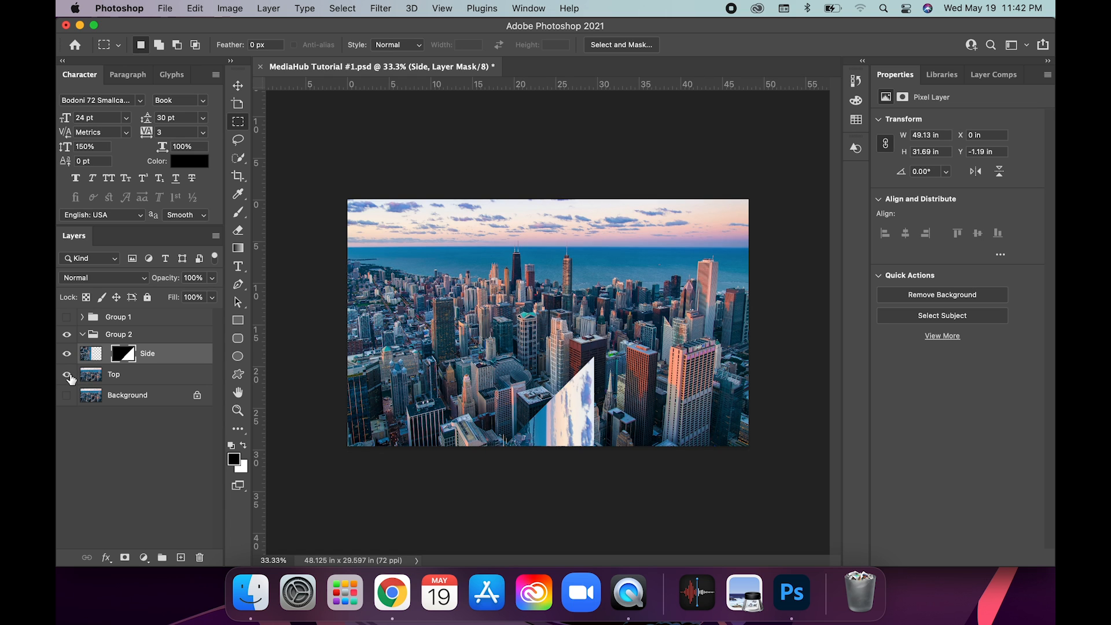
{"action": "left_click", "coordinate": [247, 91]}
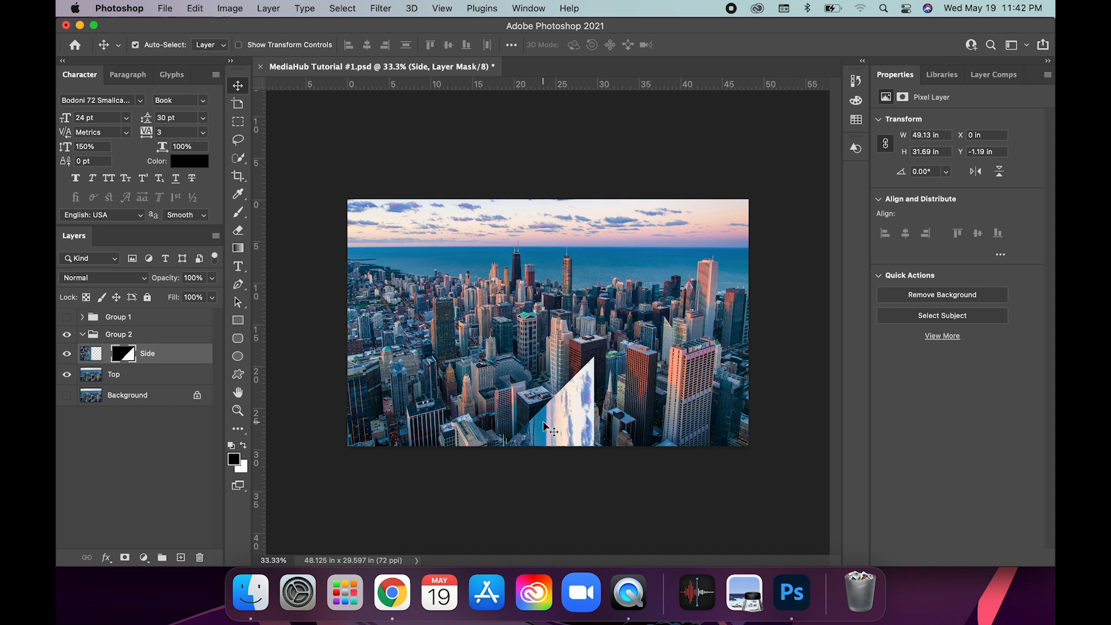
{"action": "left_click", "coordinate": [85, 355]}
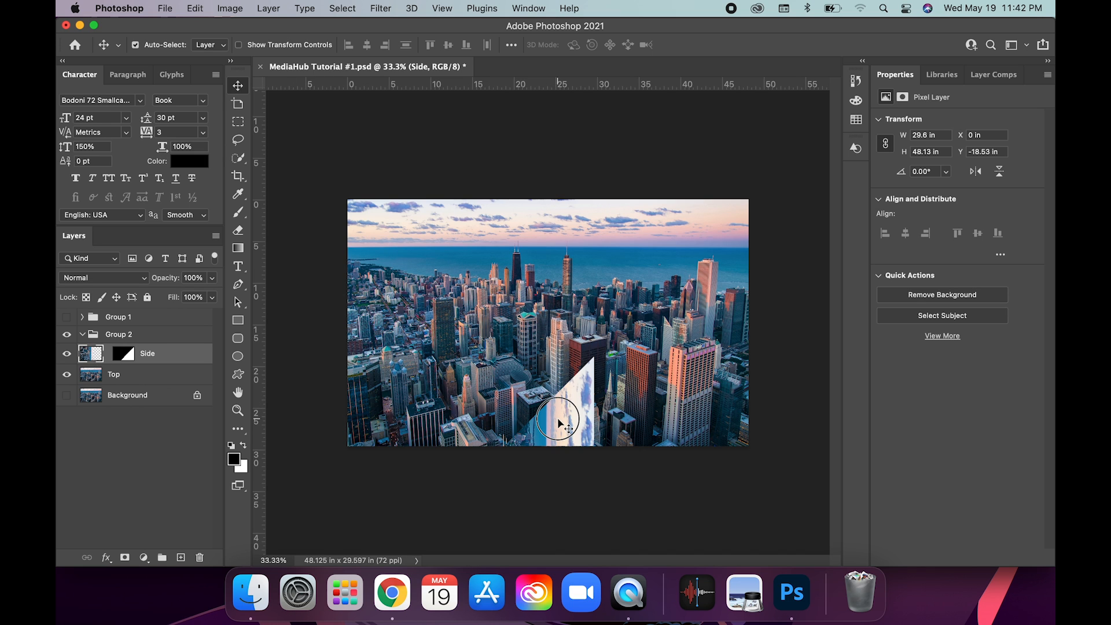
{"action": "left_click_drag", "start_coordinate": [558, 418], "coordinate": [723, 410]}
{"action": "key", "text": "super+z"}
{"action": "left_click_drag", "start_coordinate": [576, 412], "coordinate": [706, 412]}
{"action": "left_click_drag", "start_coordinate": [609, 423], "coordinate": [746, 431]}
Move the Side image left to about X 18.86 in, aligning its horizon with the Top layer's horizon at the diagonal seam.
{"action": "key", "text": "z"}
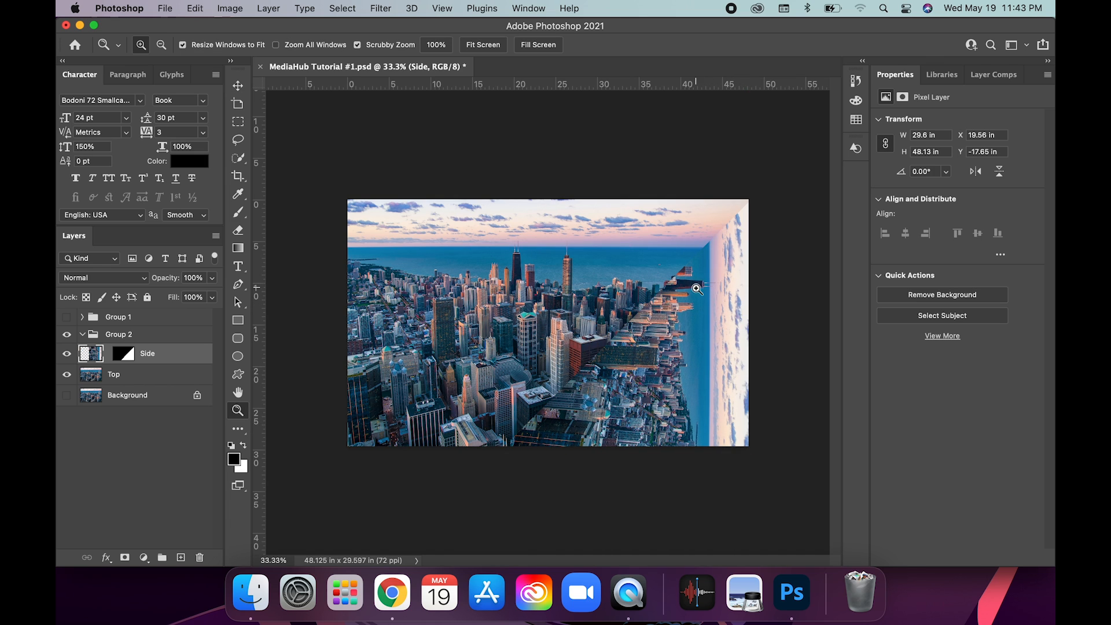
{"action": "left_click", "coordinate": [707, 257], "text": "alt"}
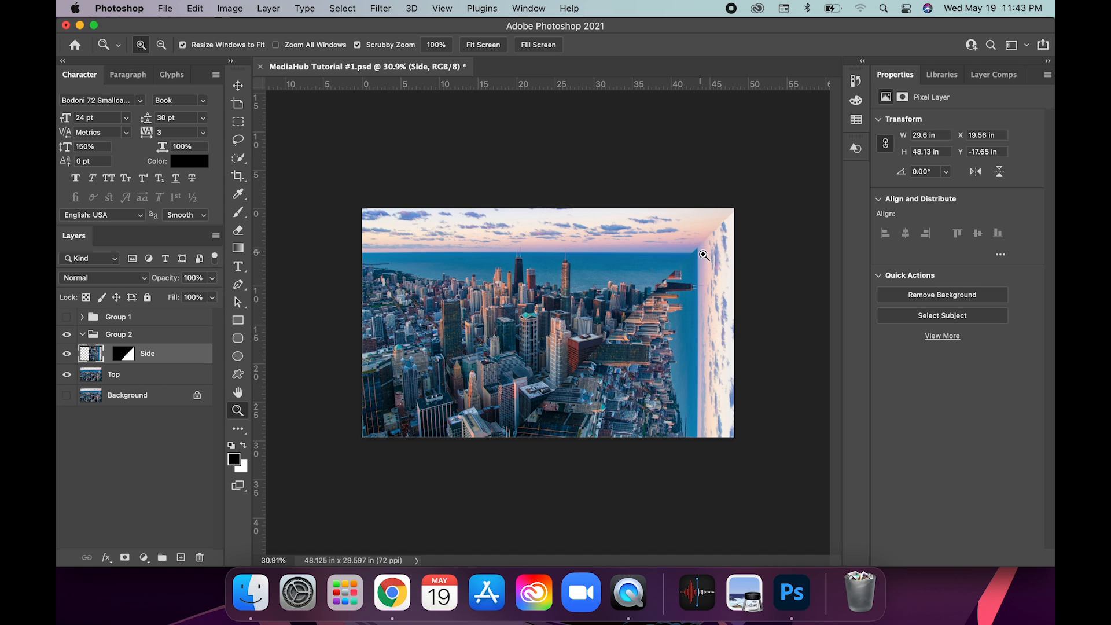
{"action": "key", "text": "alt"}
{"action": "key", "text": "alt"}
{"action": "left_click", "coordinate": [694, 253], "text": "alt"}
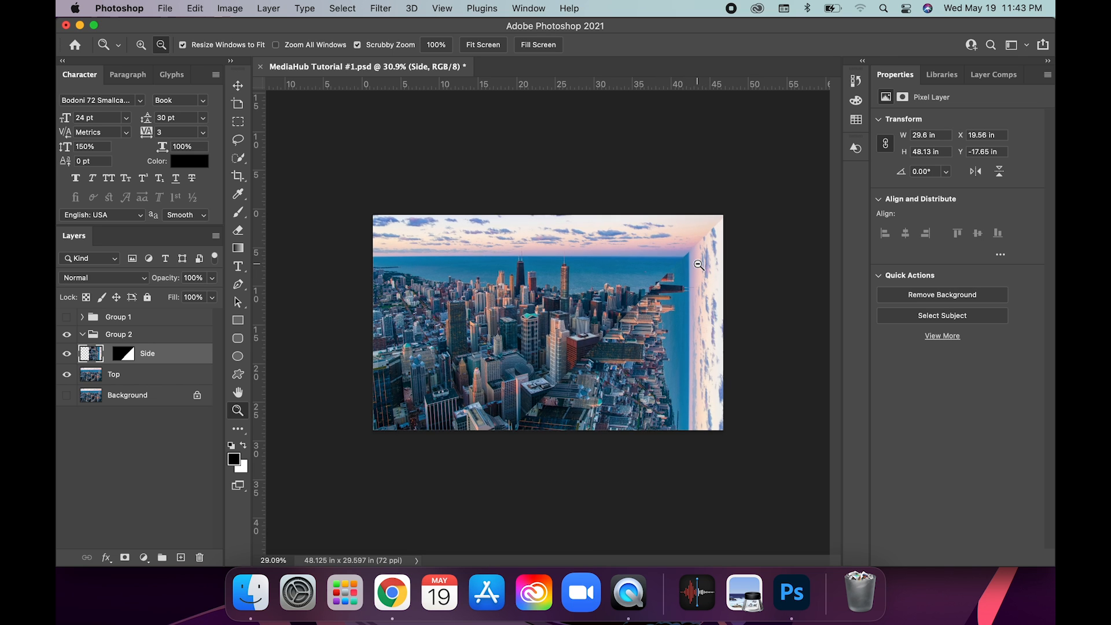
{"action": "left_click", "coordinate": [681, 265]}
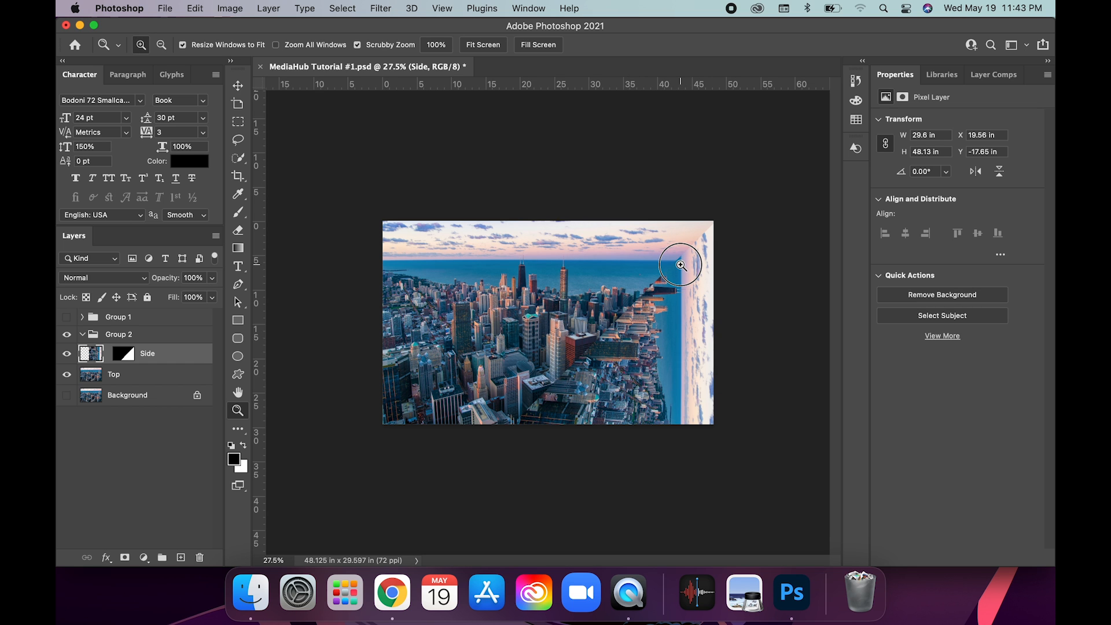
{"action": "left_click", "coordinate": [748, 249]}
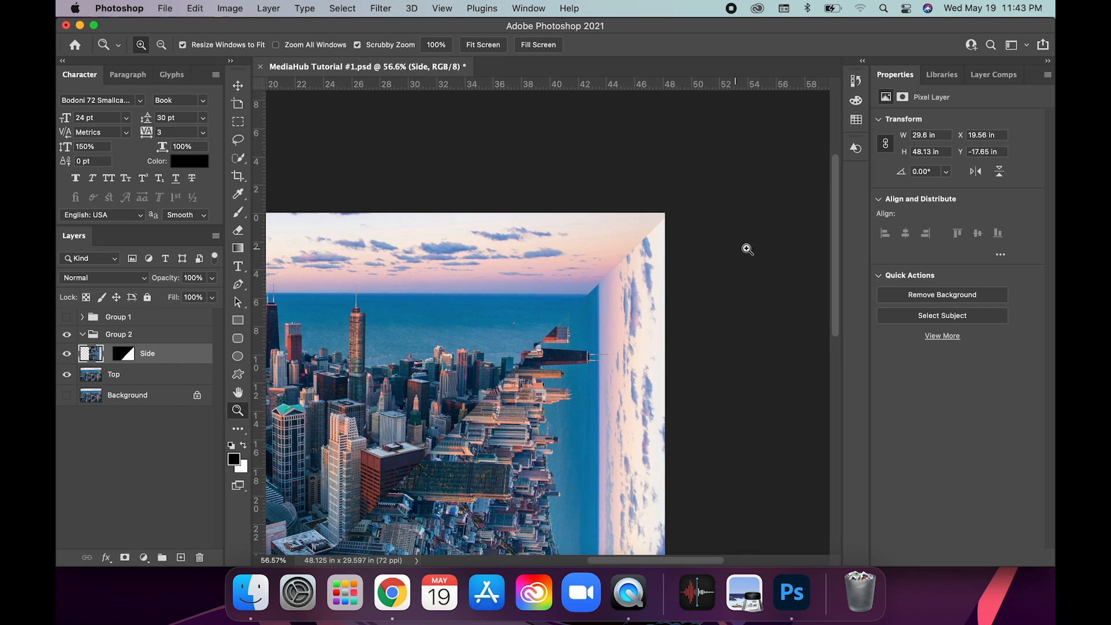
{"action": "left_click", "coordinate": [615, 305]}
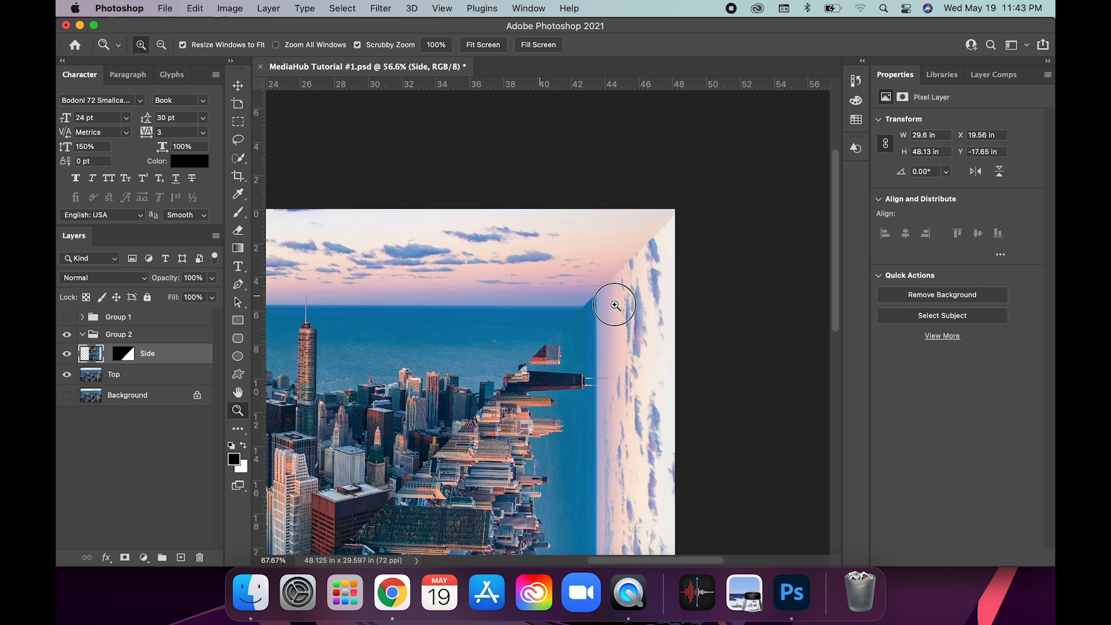
{"action": "left_click_drag", "start_coordinate": [615, 305], "coordinate": [616, 305]}
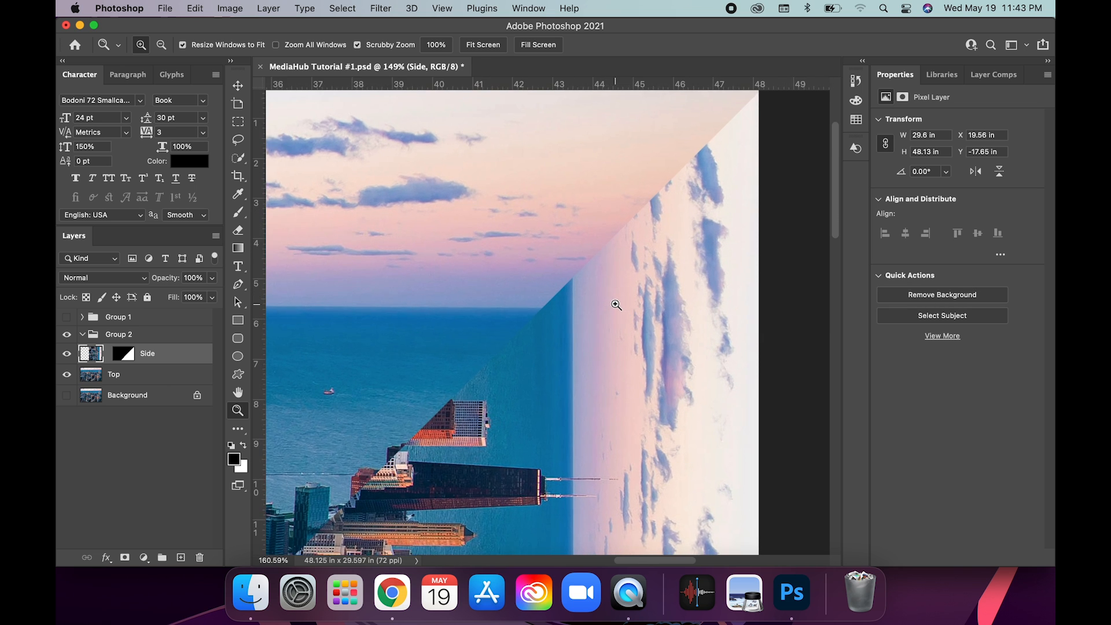
{"action": "key", "text": "v"}
{"action": "scroll", "coordinate": [546, 382], "scroll_direction": "down", "scroll_amount": 3}
{"action": "scroll", "coordinate": [546, 382], "scroll_direction": "left", "scroll_amount": 2}
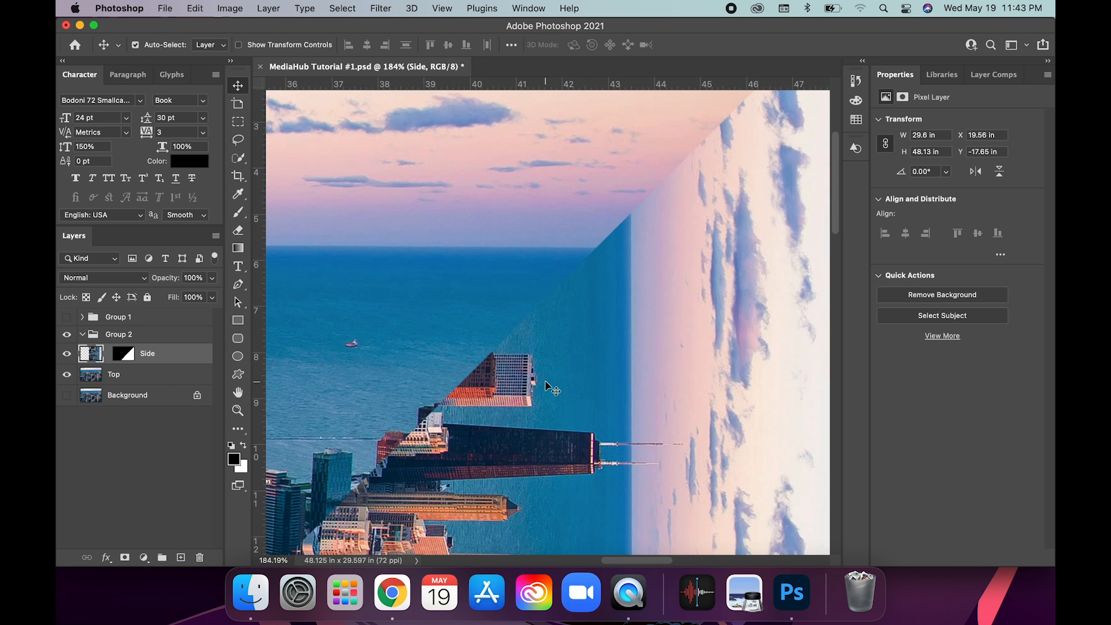
{"action": "left_click_drag", "start_coordinate": [581, 360], "coordinate": [551, 362]}
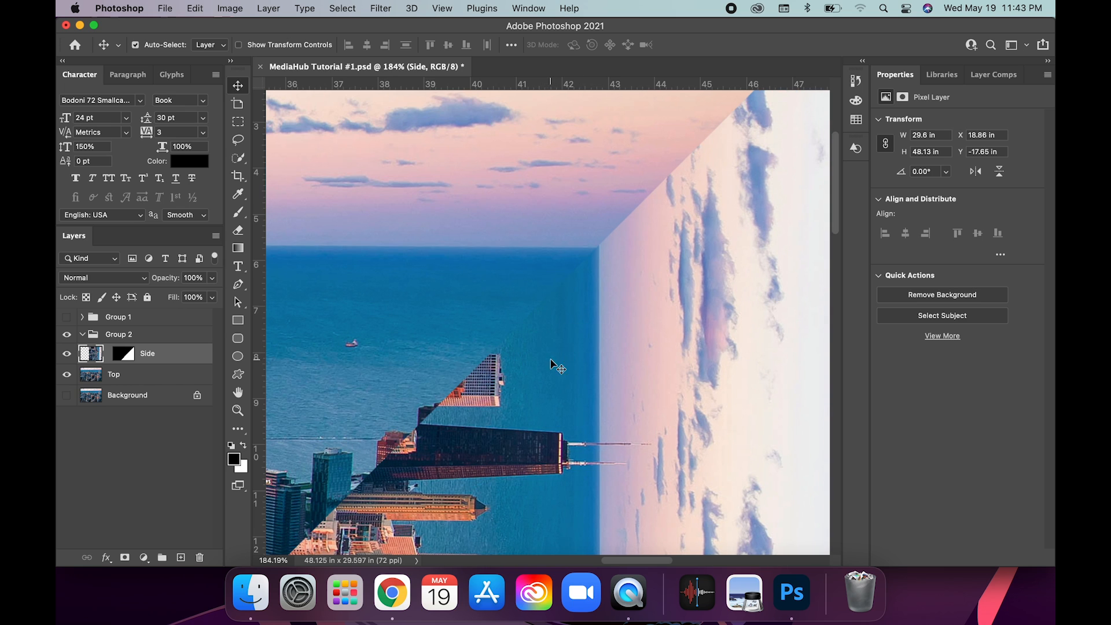
Fine-tune the Side image's horizontal position at the horizon corner to about X 18.79 in.
{"action": "key", "text": "z"}
{"action": "left_click_drag", "start_coordinate": [588, 272], "coordinate": [589, 278]}
{"action": "key", "text": "v"}
{"action": "left_click_drag", "start_coordinate": [564, 333], "coordinate": [564, 335]}
Slide the Side image straight down to about Y -4.42 in, keeping its horizontal position.
{"action": "scroll", "coordinate": [527, 389], "scroll_direction": "down", "scroll_amount": 5}
{"action": "scroll", "coordinate": [527, 389], "scroll_direction": "left", "scroll_amount": 3}
{"action": "key", "text": "z"}
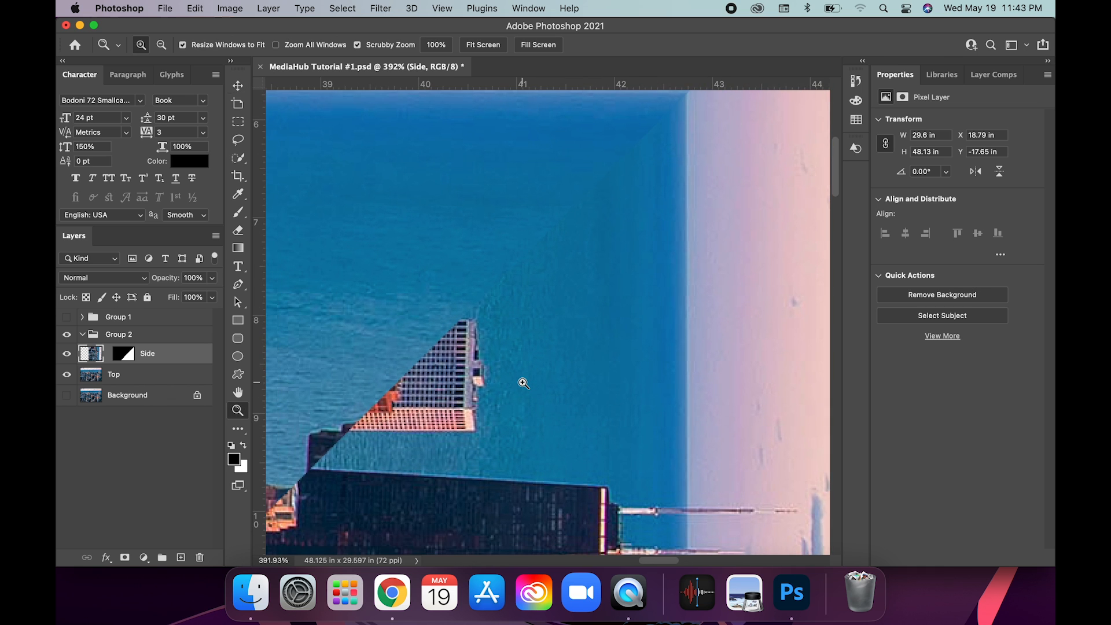
{"action": "left_click", "coordinate": [524, 383], "text": "alt"}
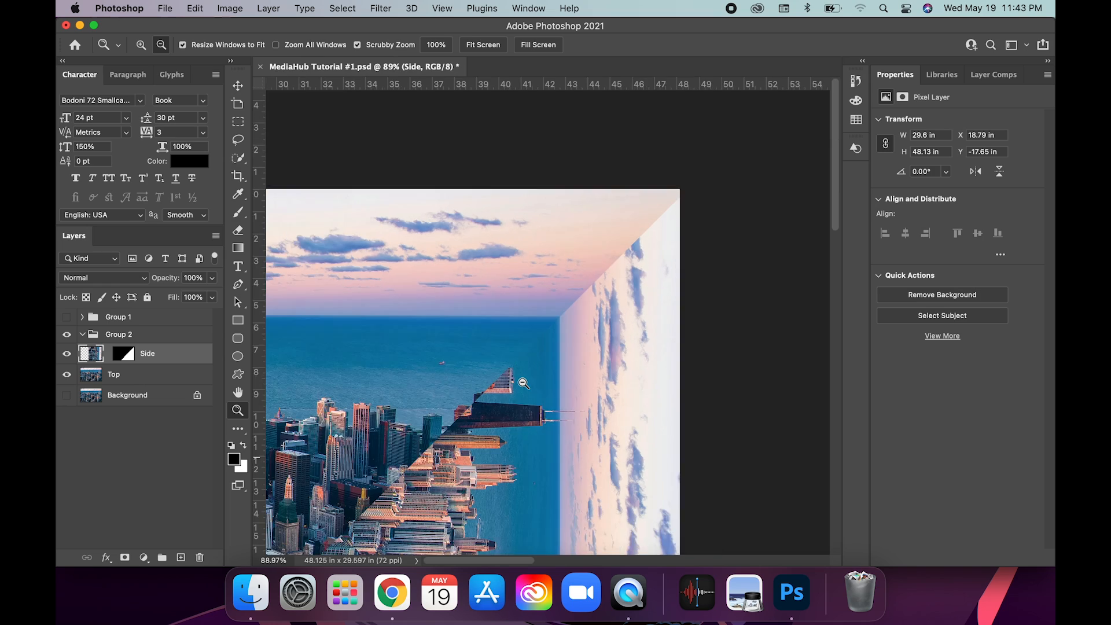
{"action": "scroll", "coordinate": [523, 383], "scroll_direction": "down", "scroll_amount": 5}
{"action": "scroll", "coordinate": [523, 383], "scroll_direction": "left", "scroll_amount": 2}
{"action": "scroll", "coordinate": [523, 383], "scroll_direction": "down", "scroll_amount": 5}
{"action": "scroll", "coordinate": [523, 383], "scroll_direction": "left", "scroll_amount": 2}
{"action": "left_click", "coordinate": [523, 383], "text": "alt"}
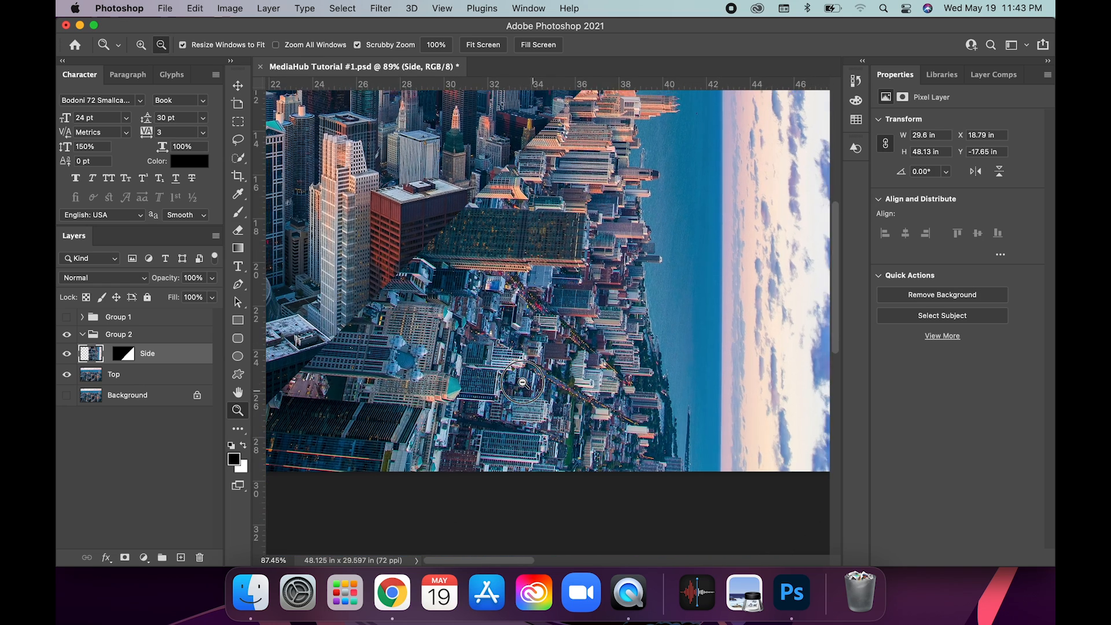
{"action": "left_click", "coordinate": [523, 383], "text": "alt"}
{"action": "scroll", "coordinate": [523, 383], "scroll_direction": "up", "scroll_amount": 3}
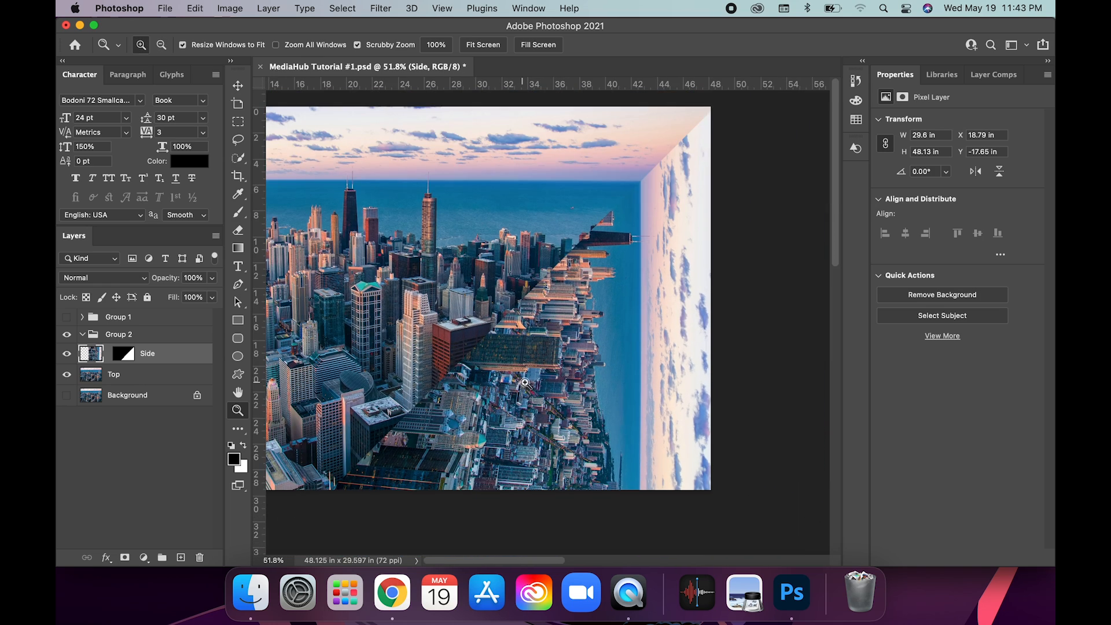
{"action": "key", "text": "v"}
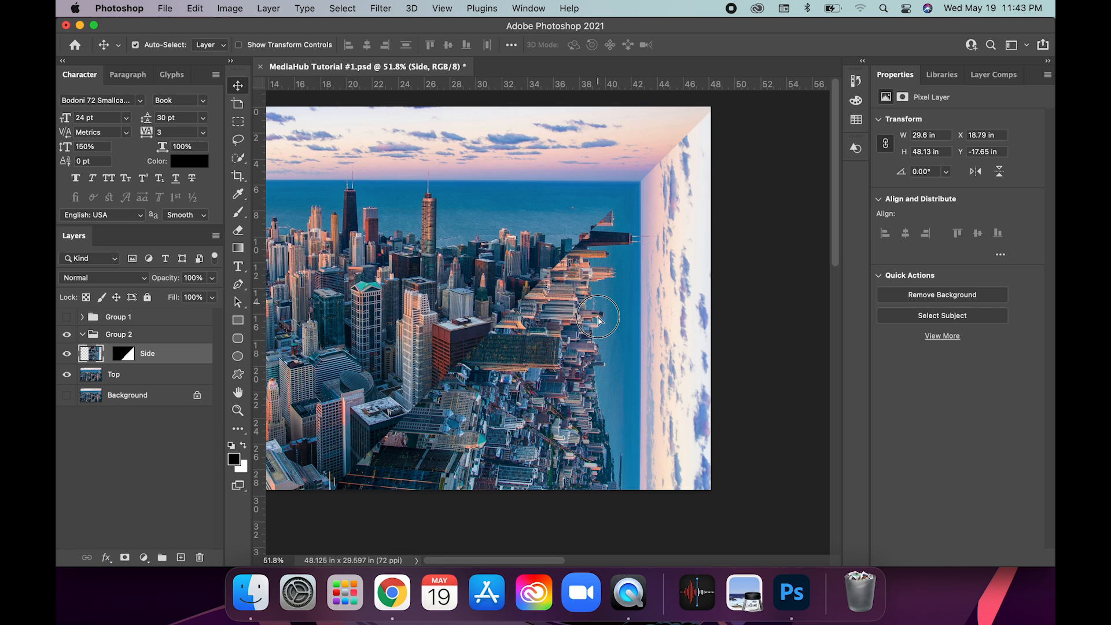
{"action": "left_click_drag", "start_coordinate": [599, 308], "coordinate": [580, 422]}
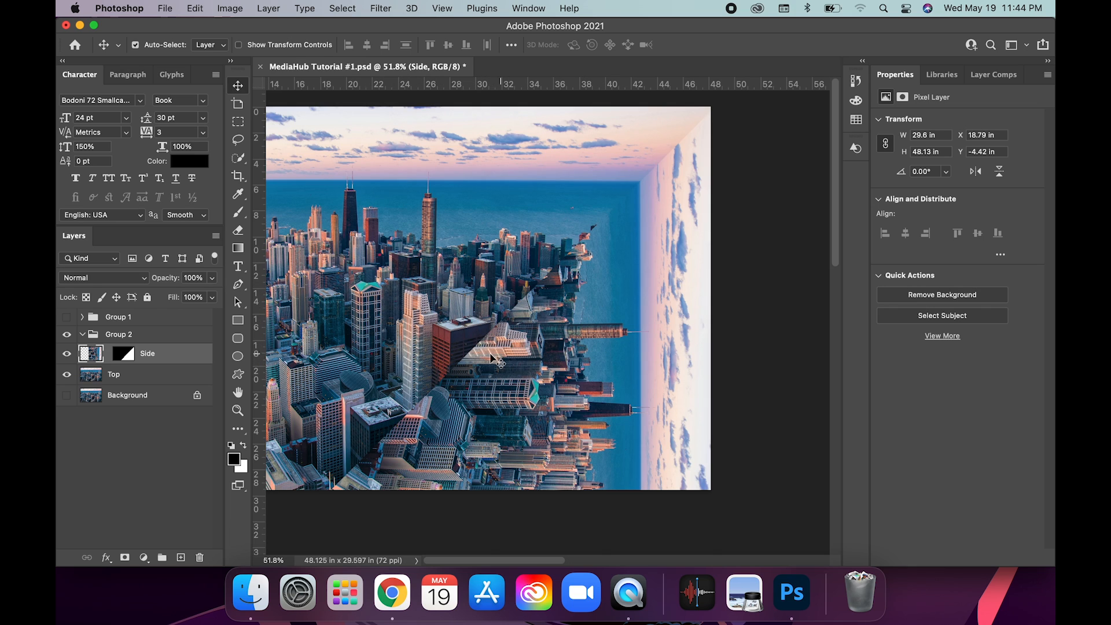
Adjust the Side image vertically to about Y 0 in, bringing its red building onto the upright one at the seam.
{"action": "left_click", "coordinate": [414, 344]}
{"action": "left_click", "coordinate": [552, 365]}
{"action": "left_click_drag", "start_coordinate": [547, 366], "coordinate": [543, 443]}
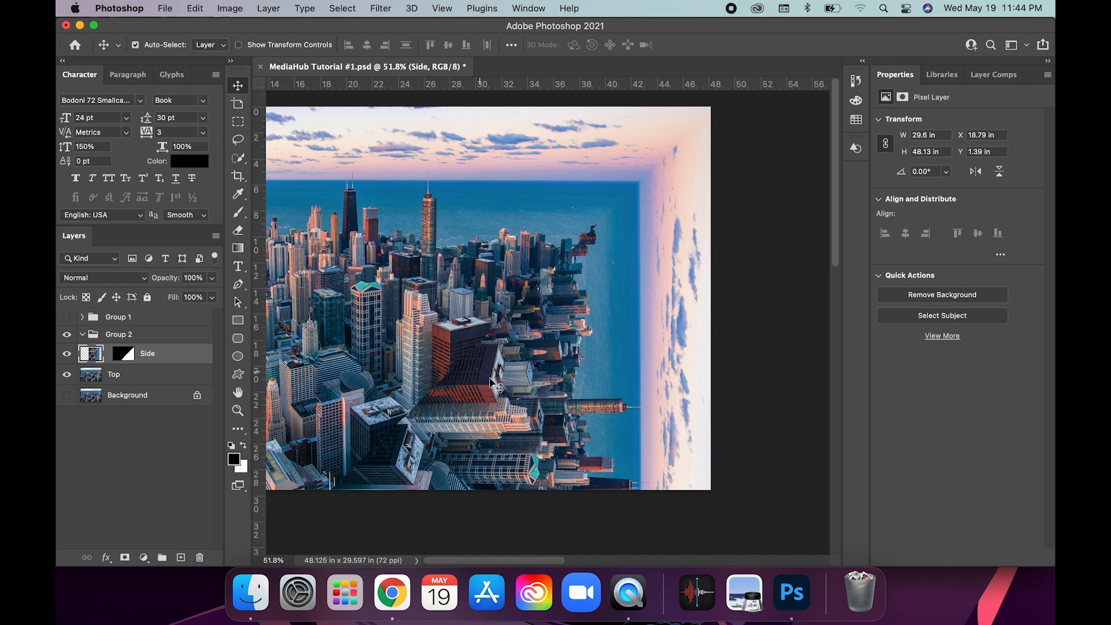
{"action": "left_click", "coordinate": [490, 417]}
{"action": "left_click_drag", "start_coordinate": [489, 423], "coordinate": [489, 413]}
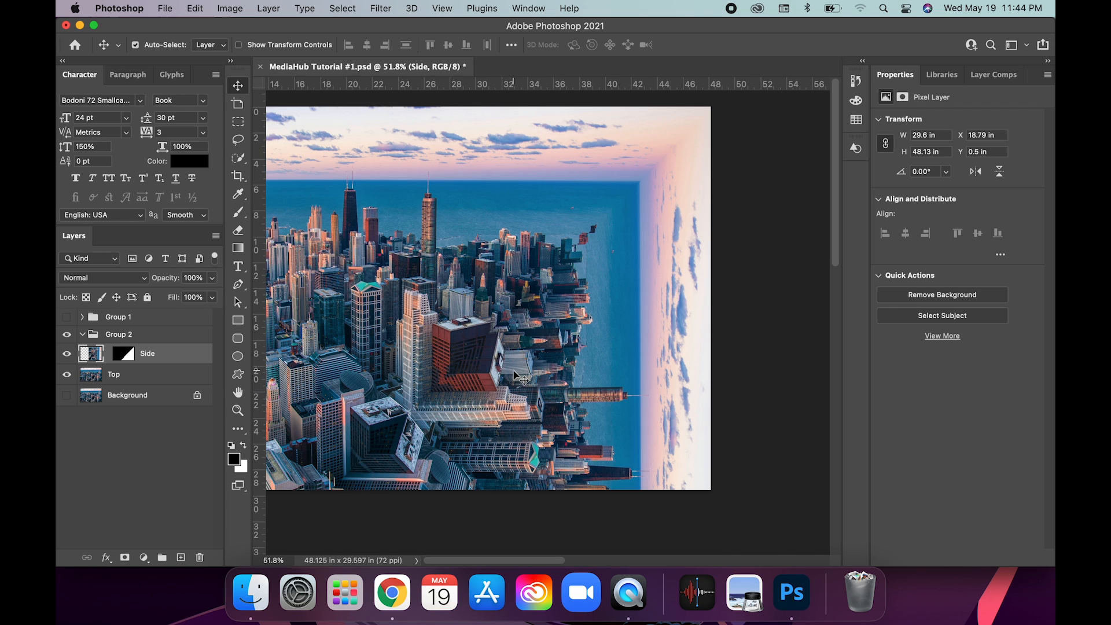
{"action": "left_click", "coordinate": [485, 389]}
{"action": "left_click_drag", "start_coordinate": [485, 394], "coordinate": [472, 366]}
Nudge the Side image down to about Y 0.31 in, matching the red building's edges across the diagonal seam.
{"action": "key", "text": "z"}
{"action": "scroll", "coordinate": [471, 367], "scroll_direction": "left", "scroll_amount": 4}
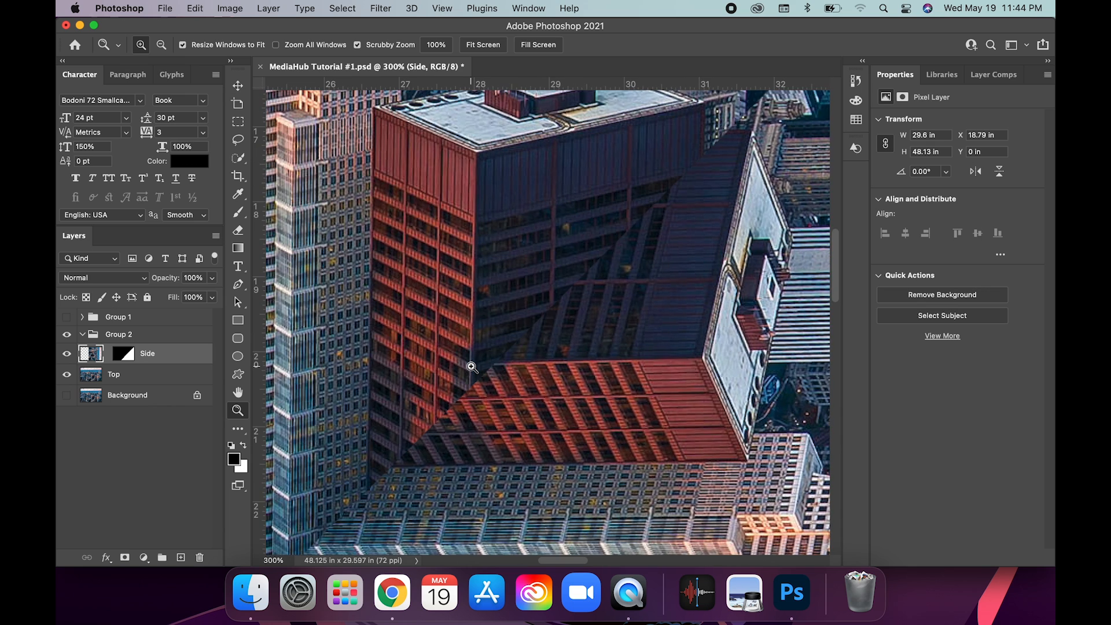
{"action": "scroll", "coordinate": [496, 376], "scroll_direction": "up", "scroll_amount": 1}
{"action": "key", "text": "v"}
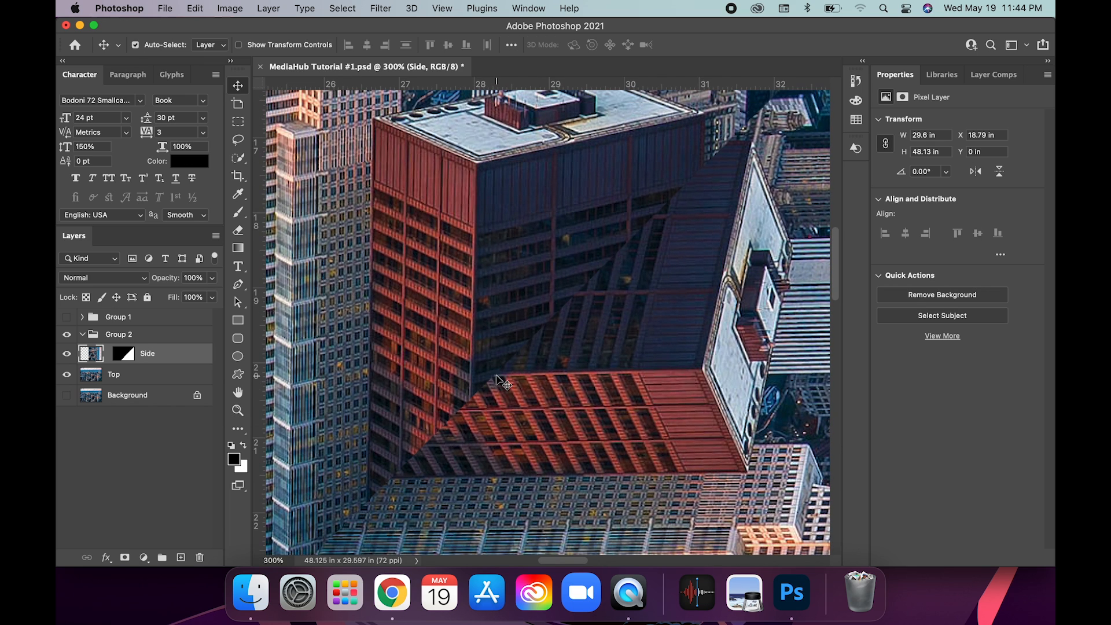
{"action": "left_click_drag", "start_coordinate": [525, 404], "coordinate": [526, 435]}
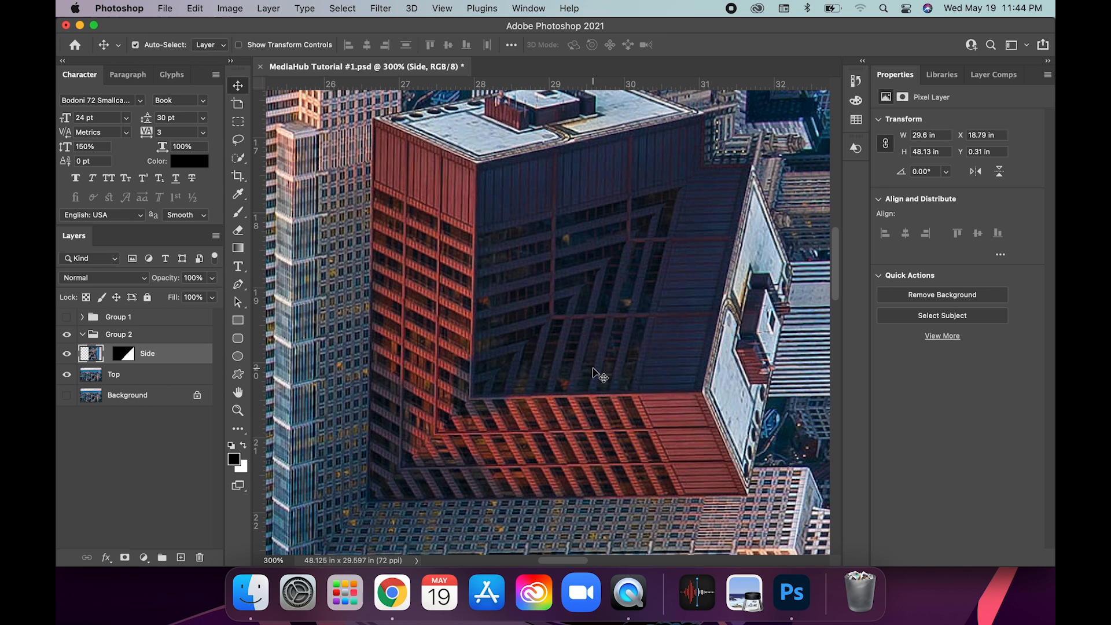
Nudge the Side image right to about X 18.88 in, refining the join at the horizon corner.
{"action": "scroll", "coordinate": [596, 375], "scroll_direction": "up", "scroll_amount": 4}
{"action": "scroll", "coordinate": [596, 375], "scroll_direction": "right", "scroll_amount": 4}
{"action": "scroll", "coordinate": [594, 370], "scroll_direction": "up", "scroll_amount": 6}
{"action": "scroll", "coordinate": [594, 370], "scroll_direction": "right", "scroll_amount": 4}
{"action": "key", "text": "z"}
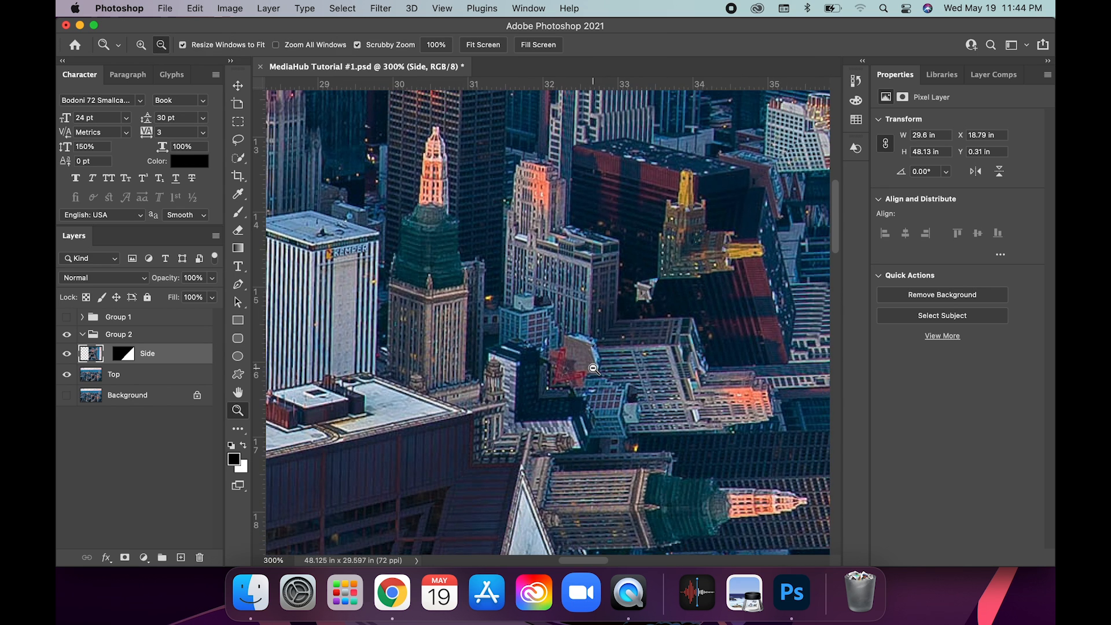
{"action": "left_click", "coordinate": [594, 368], "text": "alt"}
{"action": "left_click_drag", "start_coordinate": [593, 368], "coordinate": [593, 369]}
{"action": "scroll", "coordinate": [783, 201], "scroll_direction": "right", "scroll_amount": 3}
{"action": "scroll", "coordinate": [784, 201], "scroll_direction": "up", "scroll_amount": 2}
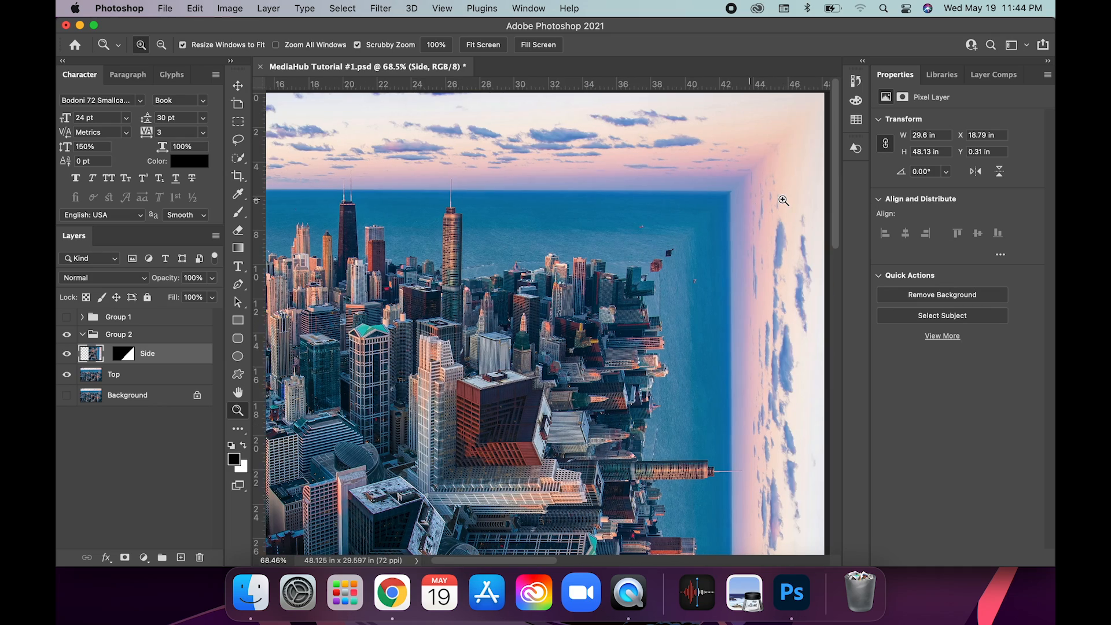
{"action": "left_click", "coordinate": [681, 239]}
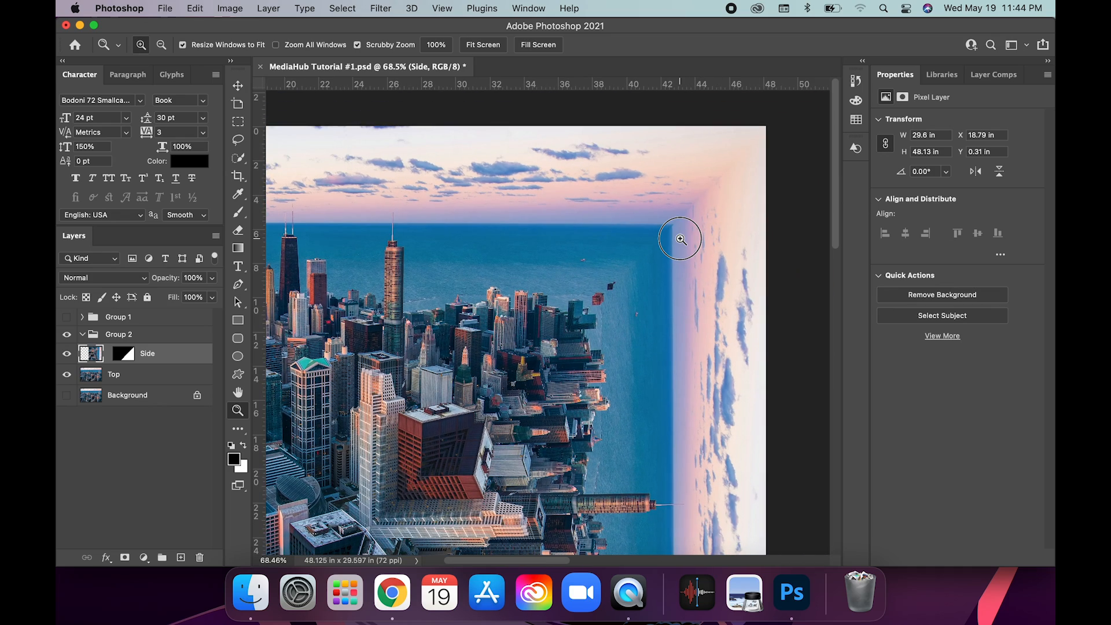
{"action": "left_click_drag", "start_coordinate": [681, 239], "coordinate": [681, 239]}
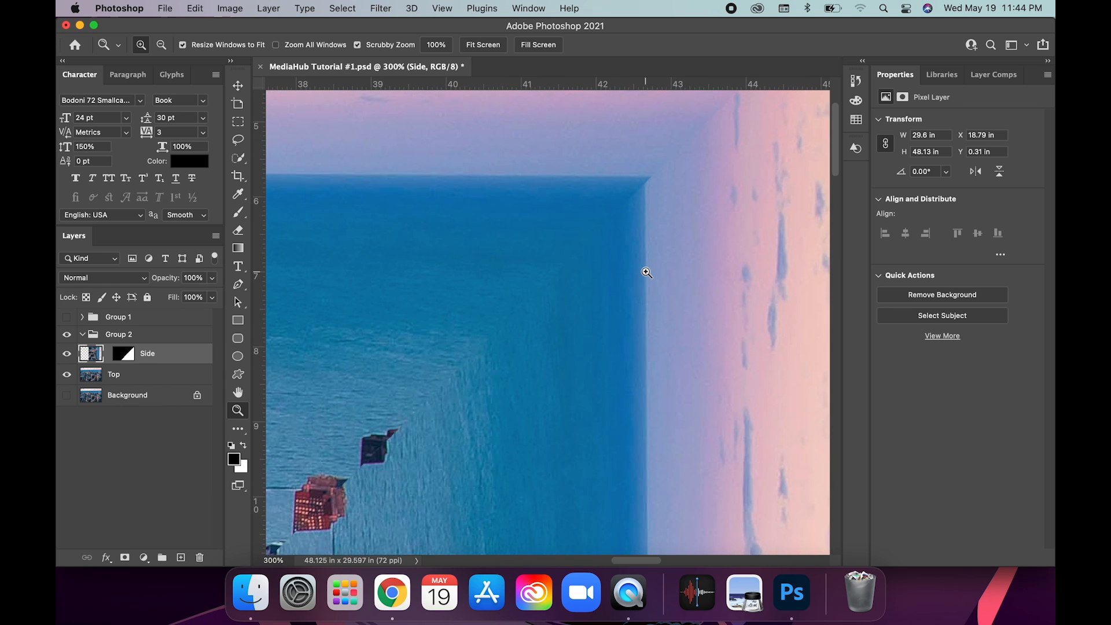
{"action": "key", "text": "v"}
{"action": "left_click", "coordinate": [611, 316]}
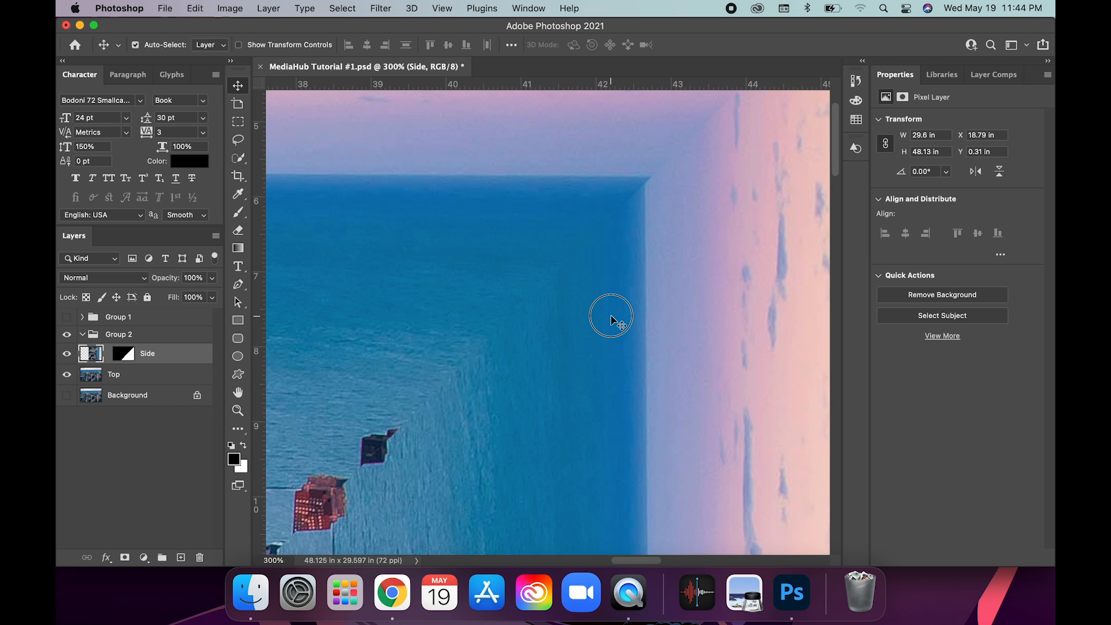
{"action": "left_click_drag", "start_coordinate": [611, 316], "coordinate": [618, 316]}
Examine the diagonal seam between the horizon corner and the red building for how well the two images join.
{"action": "scroll", "coordinate": [543, 377], "scroll_direction": "down", "scroll_amount": 5}
{"action": "scroll", "coordinate": [543, 377], "scroll_direction": "left", "scroll_amount": 5}
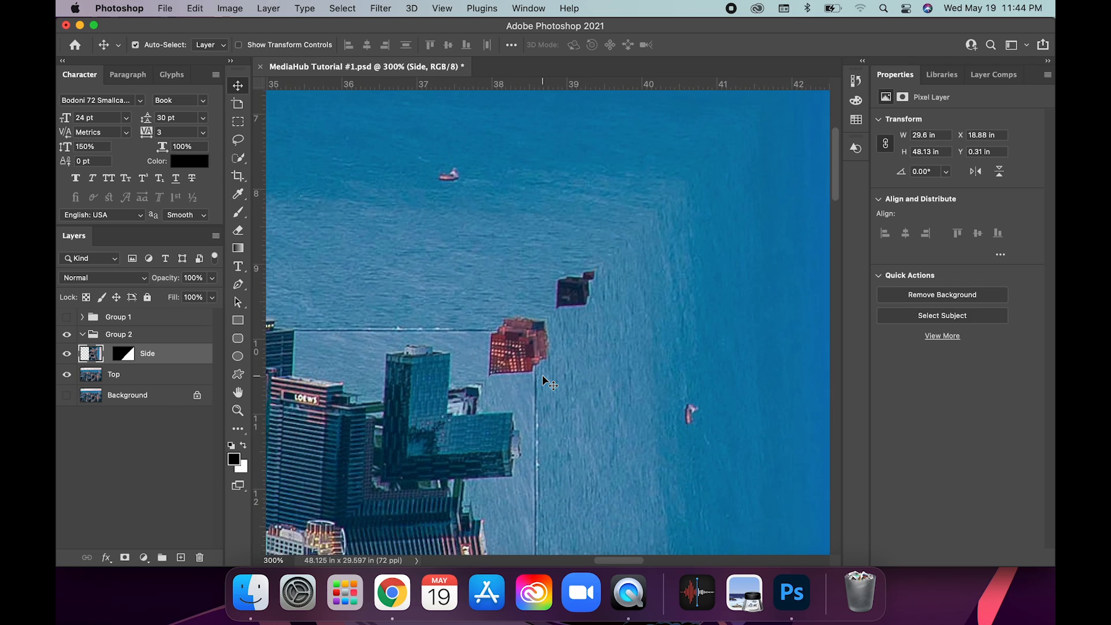
{"action": "scroll", "coordinate": [544, 382], "scroll_direction": "down", "scroll_amount": 10}
{"action": "scroll", "coordinate": [545, 382], "scroll_direction": "left", "scroll_amount": 10}
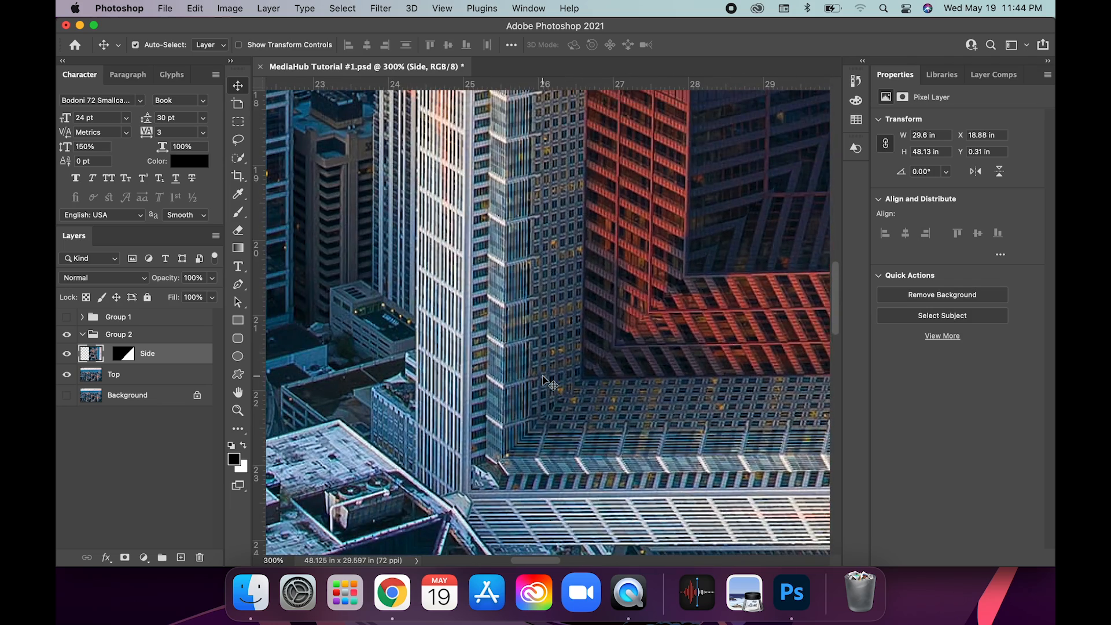
{"action": "scroll", "coordinate": [544, 379], "scroll_direction": "up", "scroll_amount": 10}
{"action": "scroll", "coordinate": [544, 379], "scroll_direction": "right", "scroll_amount": 8}
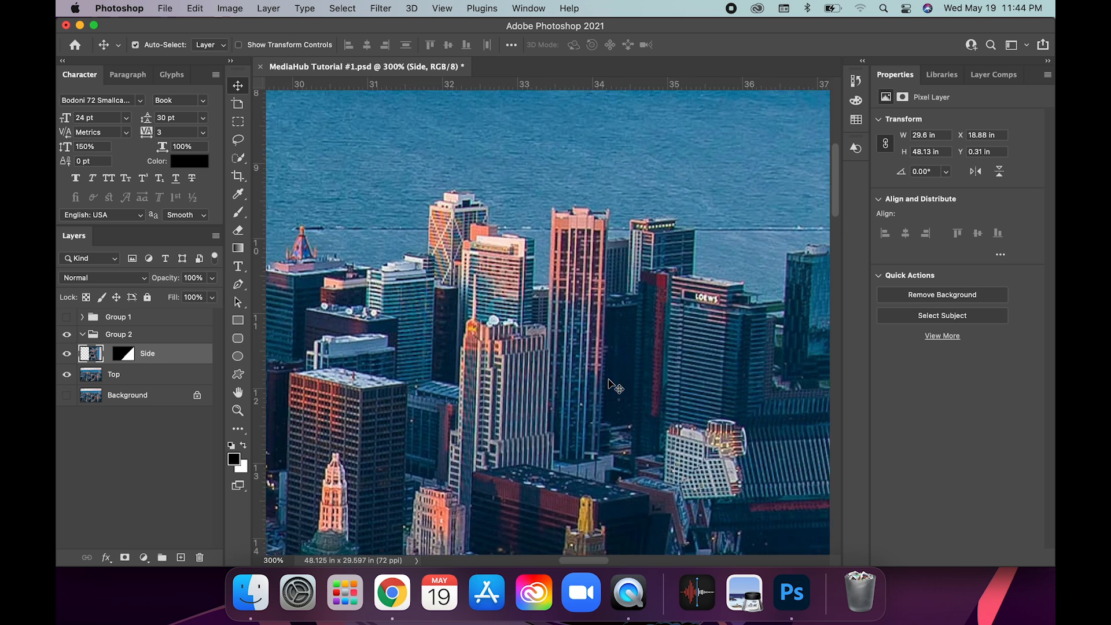
{"action": "scroll", "coordinate": [615, 387], "scroll_direction": "up", "scroll_amount": 4}
{"action": "scroll", "coordinate": [615, 386], "scroll_direction": "right", "scroll_amount": 8}
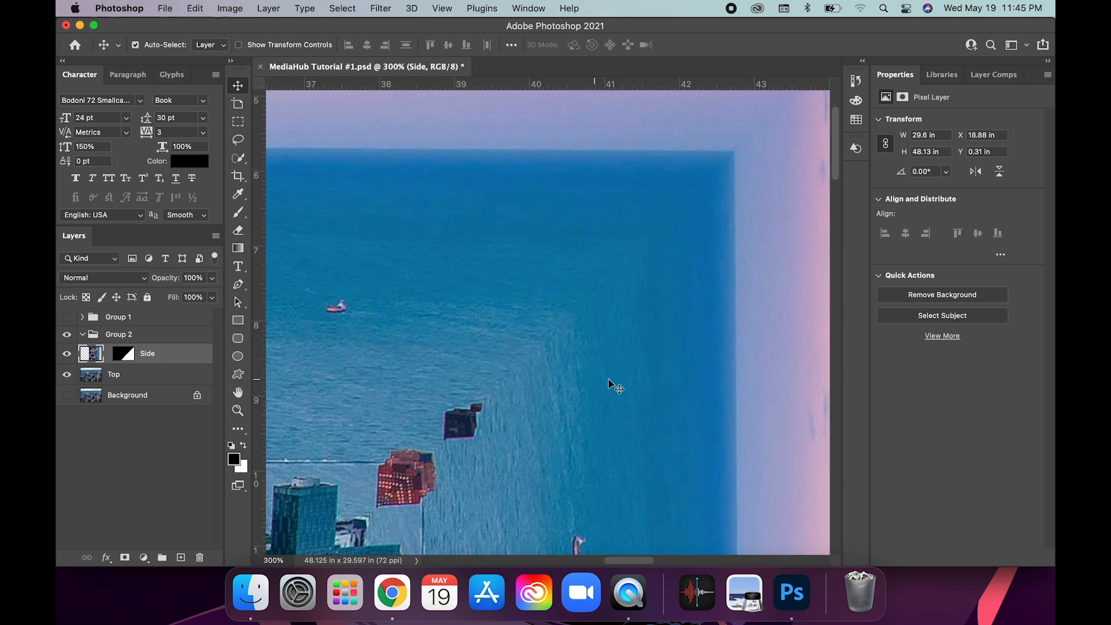
Inspect the open water around the red building and along the seam for stray fragments and mismatched details.
{"action": "scroll", "coordinate": [615, 387], "scroll_direction": "left", "scroll_amount": 3}
{"action": "scroll", "coordinate": [616, 387], "scroll_direction": "down", "scroll_amount": 2}
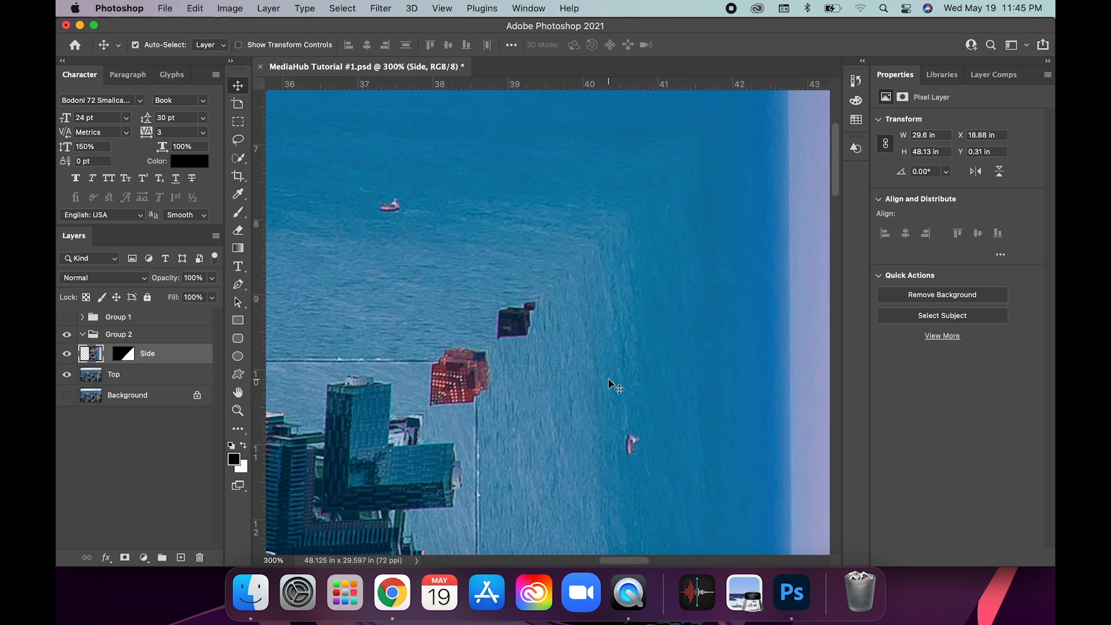
{"action": "scroll", "coordinate": [616, 386], "scroll_direction": "up", "scroll_amount": 3}
{"action": "scroll", "coordinate": [609, 382], "scroll_direction": "left", "scroll_amount": 5}
{"action": "scroll", "coordinate": [609, 382], "scroll_direction": "down", "scroll_amount": 5}
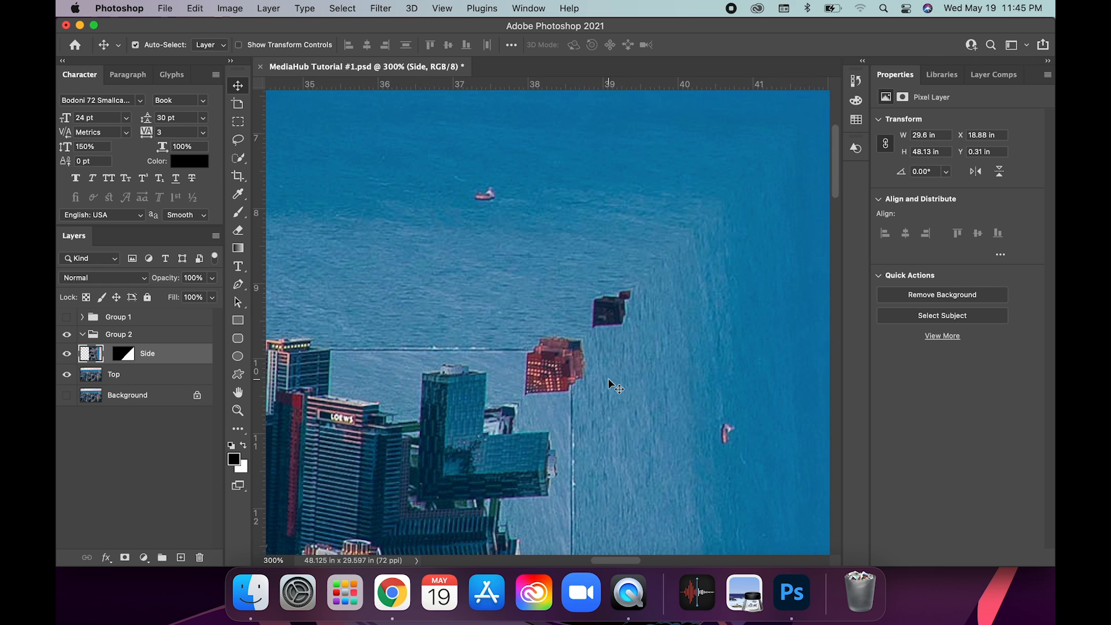
{"action": "scroll", "coordinate": [623, 381], "scroll_direction": "down", "scroll_amount": 1}
{"action": "scroll", "coordinate": [623, 381], "scroll_direction": "right", "scroll_amount": 2}
{"action": "scroll", "coordinate": [623, 381], "scroll_direction": "right", "scroll_amount": 2}
{"action": "scroll", "coordinate": [623, 381], "scroll_direction": "up", "scroll_amount": 1}
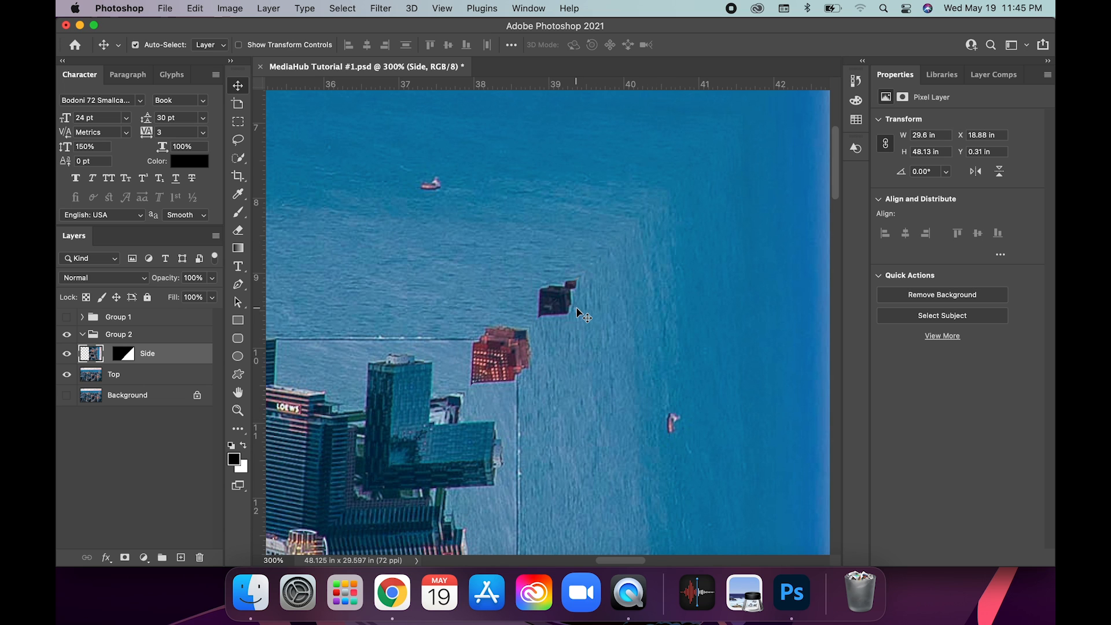
{"action": "scroll", "coordinate": [581, 313], "scroll_direction": "up", "scroll_amount": 1}
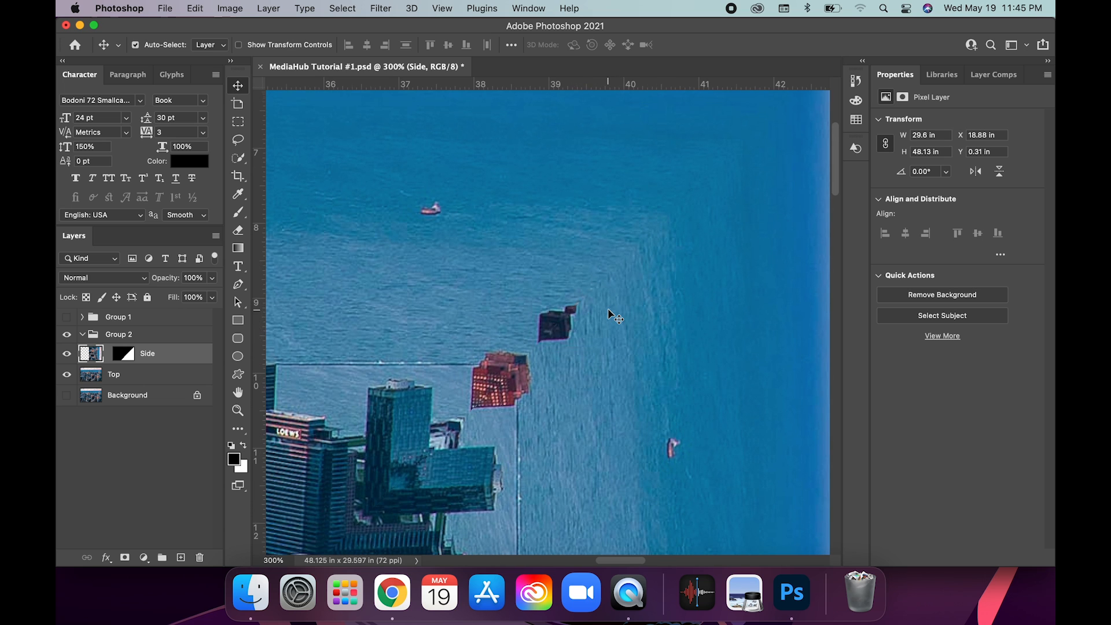
{"action": "scroll", "coordinate": [618, 307], "scroll_direction": "right", "scroll_amount": 1}
{"action": "scroll", "coordinate": [617, 307], "scroll_direction": "up", "scroll_amount": 1}
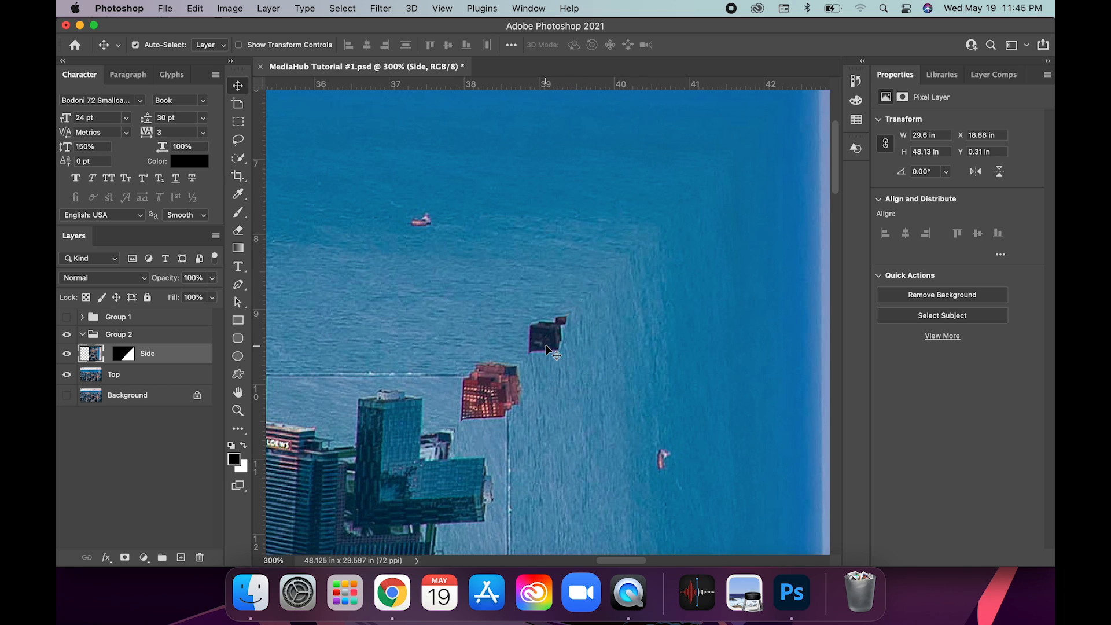
With the Clone Stamp tool, cover the Side layer's half of the dark building fragment above the red building with nearby water.
{"action": "left_click", "coordinate": [238, 428]}
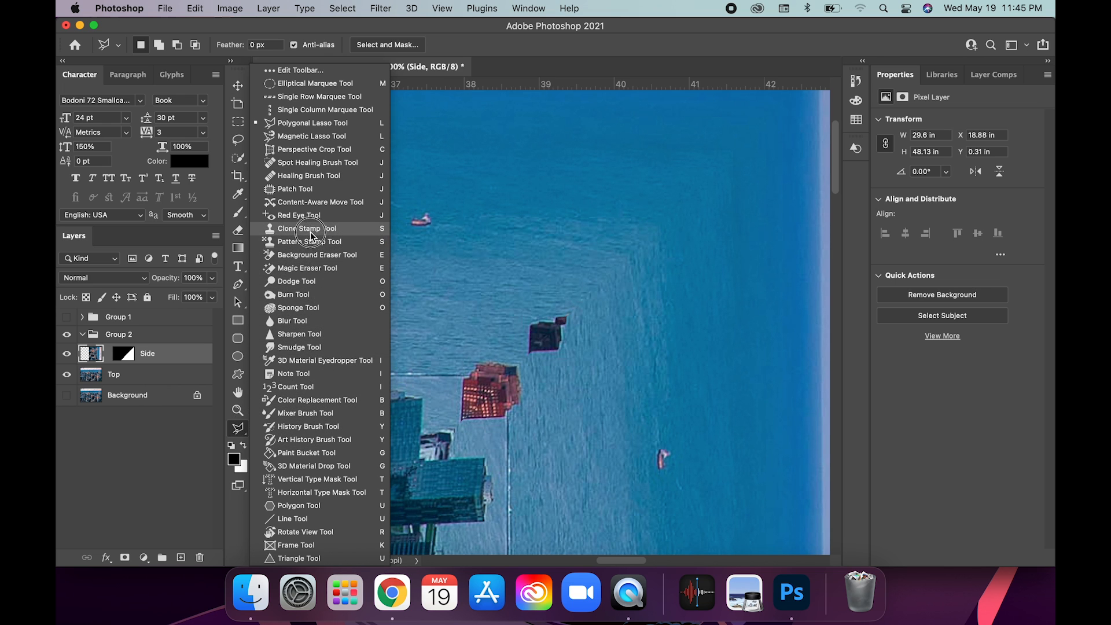
{"action": "left_click", "coordinate": [309, 228]}
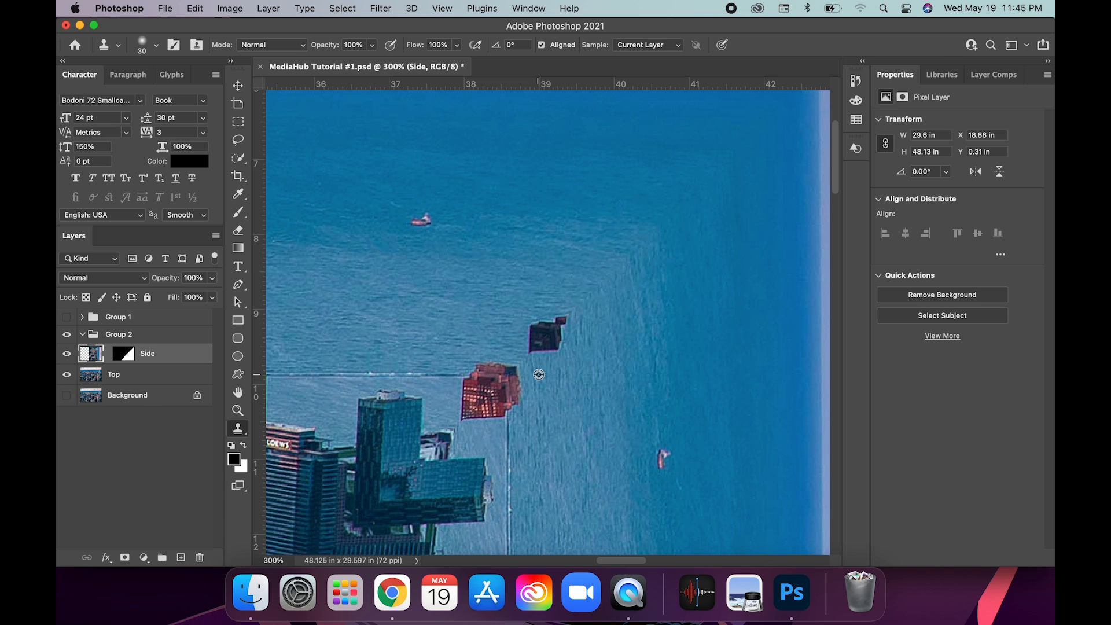
{"action": "left_click", "coordinate": [539, 375], "text": "alt"}
{"action": "mouse_move", "coordinate": [537, 349]}
{"action": "left_mouse_down"}
{"action": "mouse_move", "coordinate": [544, 341]}
{"action": "mouse_move", "coordinate": [550, 353]}
{"action": "mouse_move", "coordinate": [564, 323]}
{"action": "mouse_move", "coordinate": [527, 347]}
{"action": "mouse_move", "coordinate": [510, 336]}
{"action": "mouse_move", "coordinate": [529, 368]}
{"action": "left_mouse_up"}
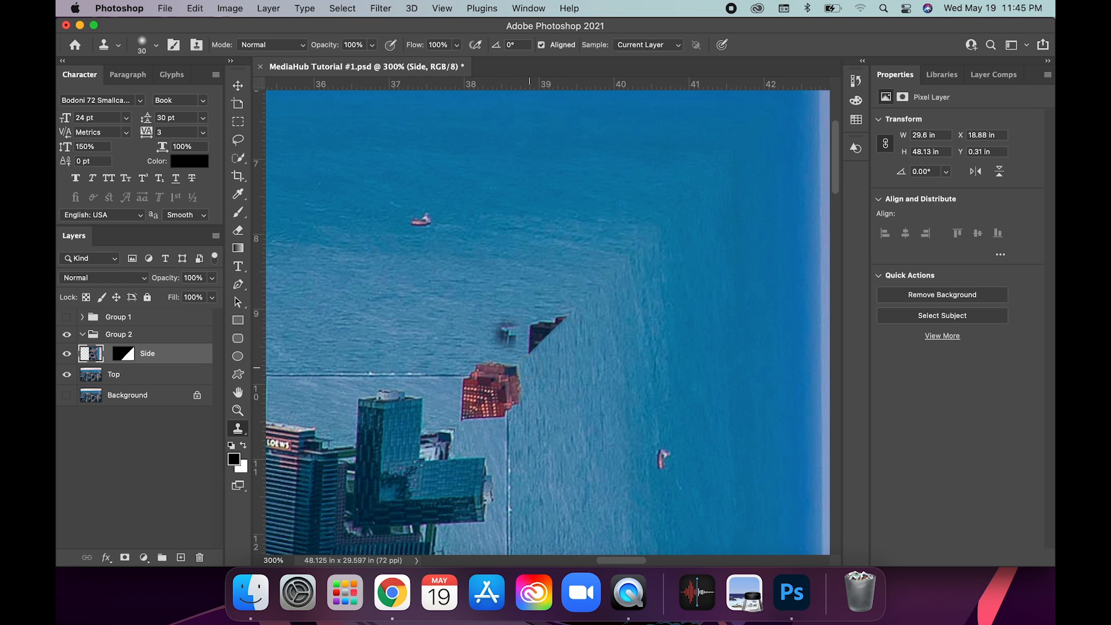
On the Top layer, clone nearby water over the remaining half of the dark building fragment at the seam.
{"action": "left_click", "coordinate": [83, 377]}
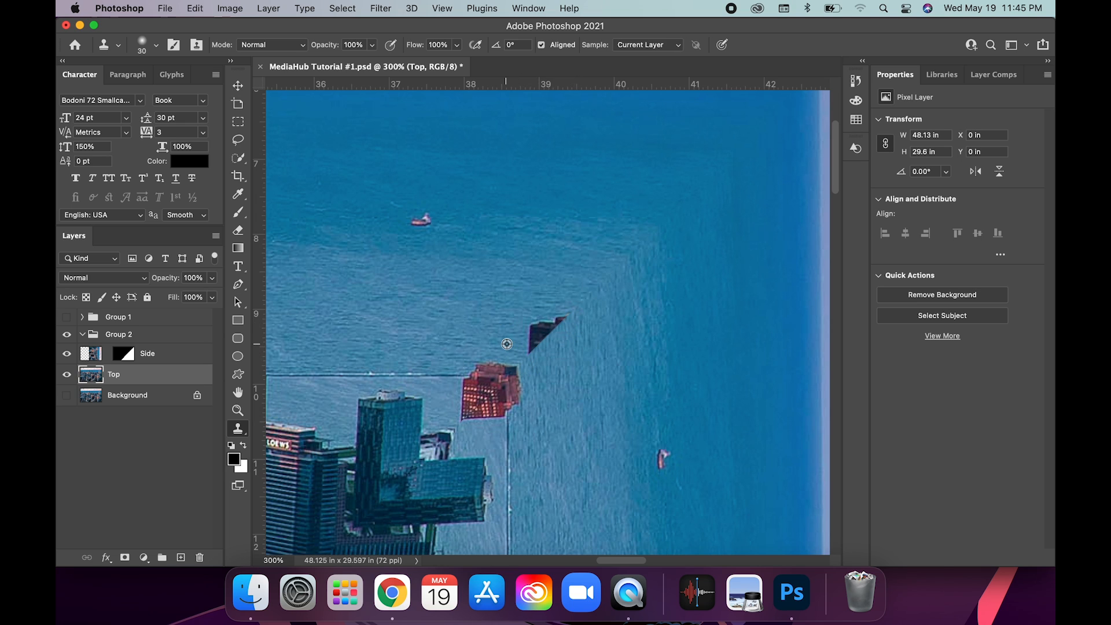
{"action": "left_click", "coordinate": [528, 347]}
{"action": "mouse_move", "coordinate": [531, 348]}
{"action": "left_mouse_down"}
{"action": "mouse_move", "coordinate": [564, 317]}
{"action": "mouse_move", "coordinate": [515, 340]}
{"action": "left_mouse_up"}
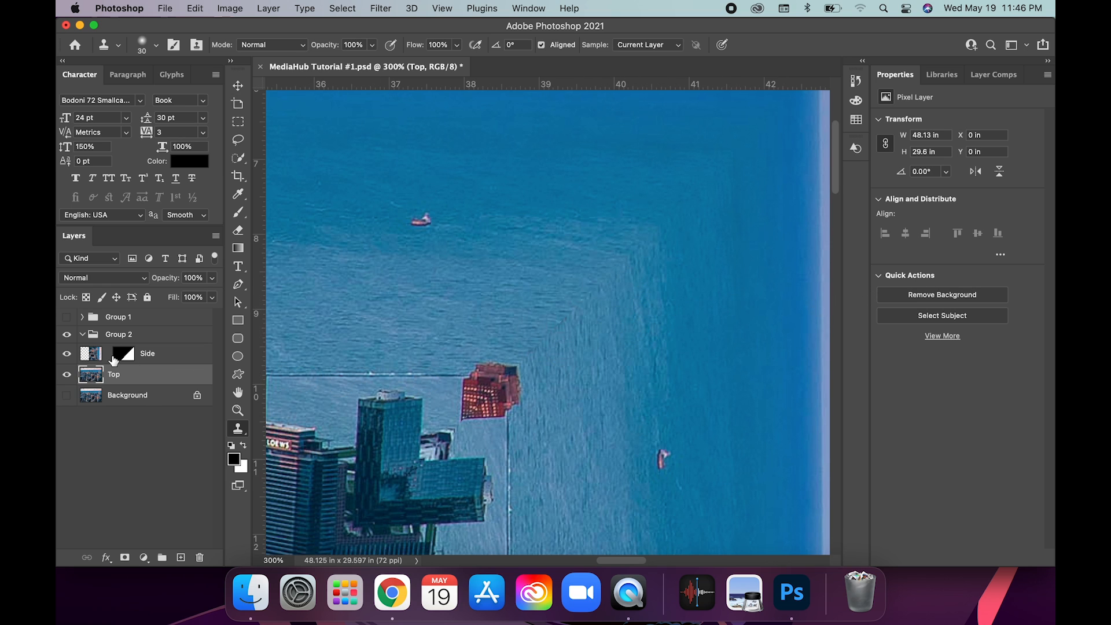
On the Side layer, clone adjacent water over the small rotated boat to remove it.
{"action": "left_click", "coordinate": [93, 356]}
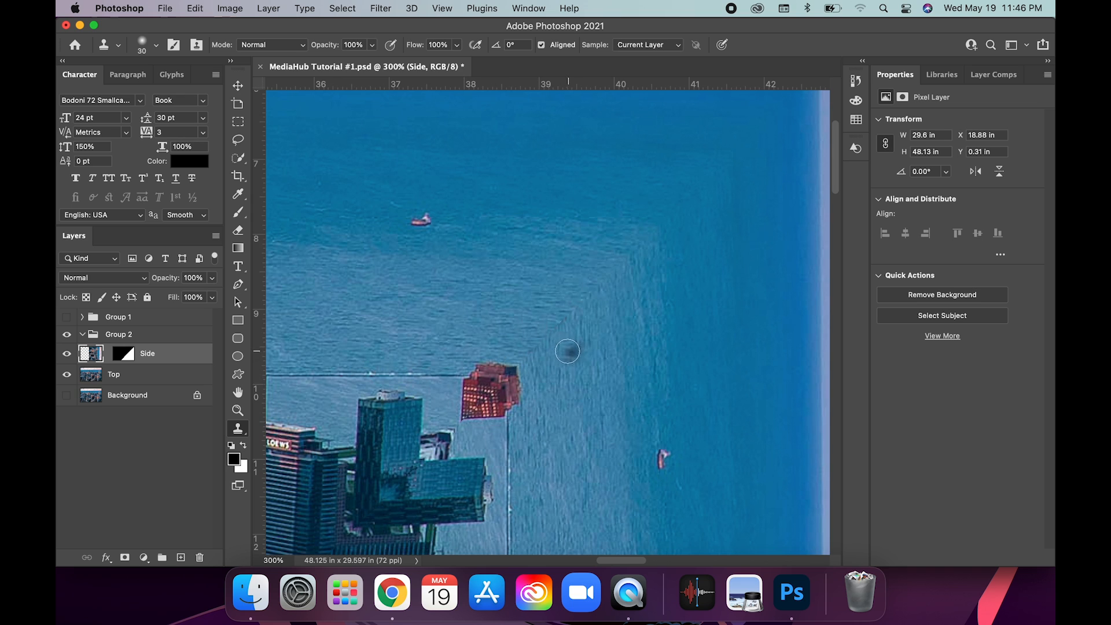
{"action": "left_click", "coordinate": [552, 345], "text": "alt"}
{"action": "left_click", "coordinate": [658, 431], "text": "alt"}
{"action": "left_click", "coordinate": [662, 473]}
{"action": "mouse_move", "coordinate": [662, 473]}
{"action": "left_mouse_down"}
{"action": "mouse_move", "coordinate": [658, 451]}
{"action": "mouse_move", "coordinate": [670, 453]}
{"action": "mouse_move", "coordinate": [657, 447]}
{"action": "left_mouse_up"}
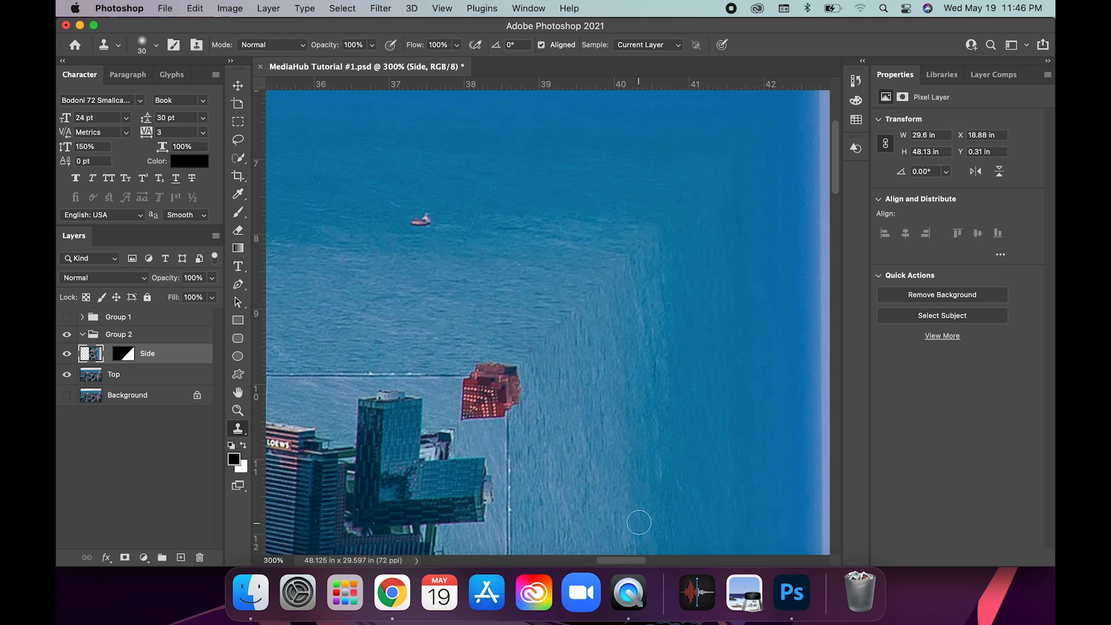
Review the whole composite at 33.3% and 50% to judge how the two skylines join along the seam.
{"action": "key", "text": "z"}
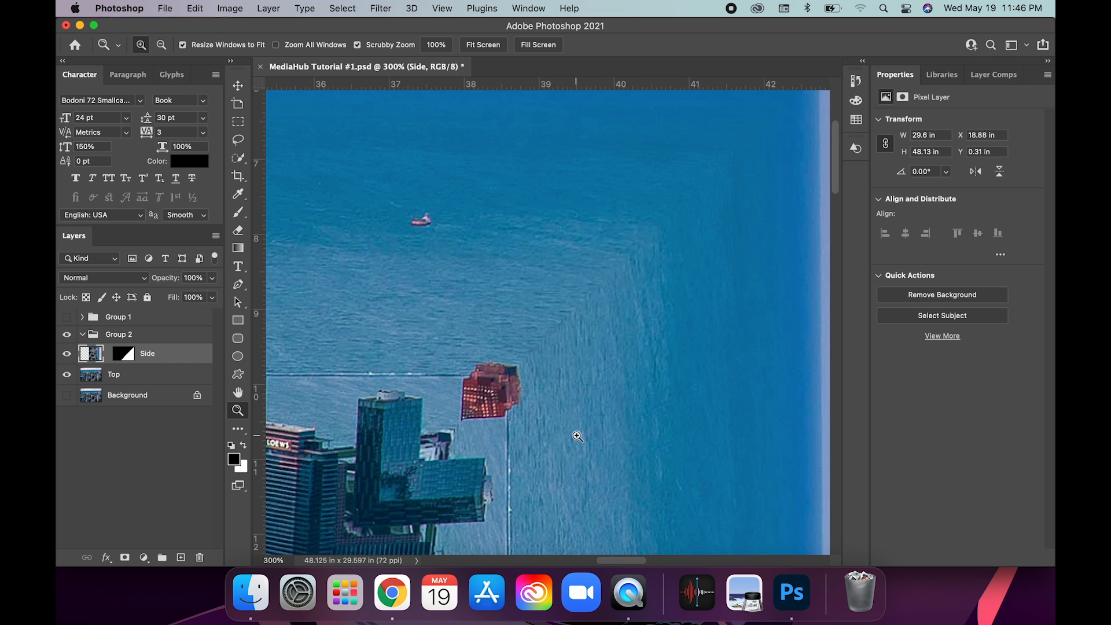
{"action": "key", "text": "alt"}
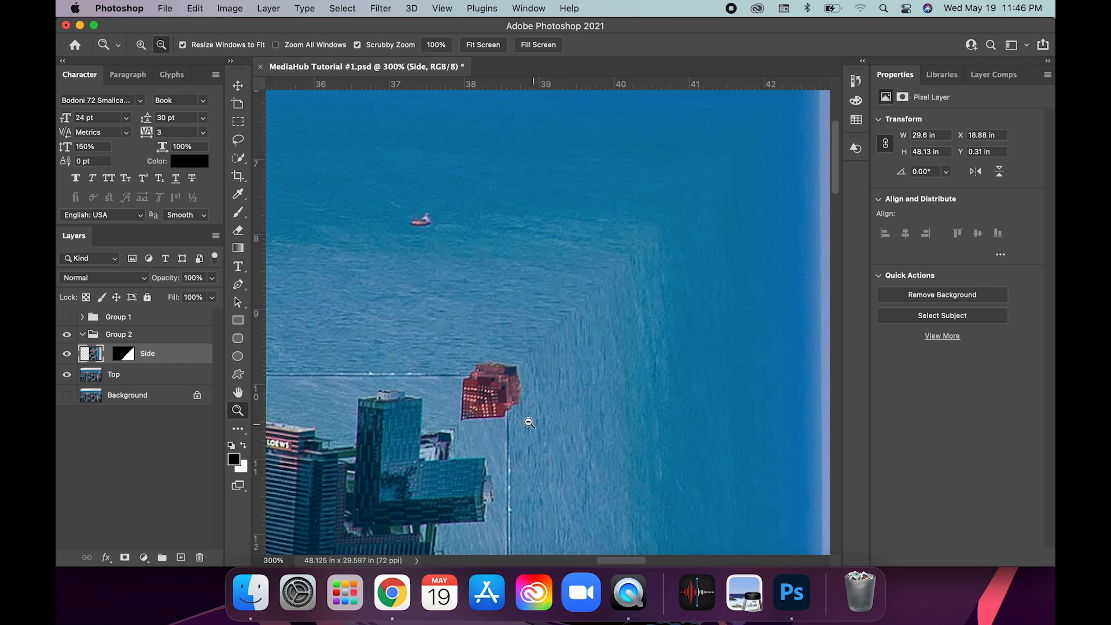
{"action": "left_click", "coordinate": [498, 408], "text": "alt"}
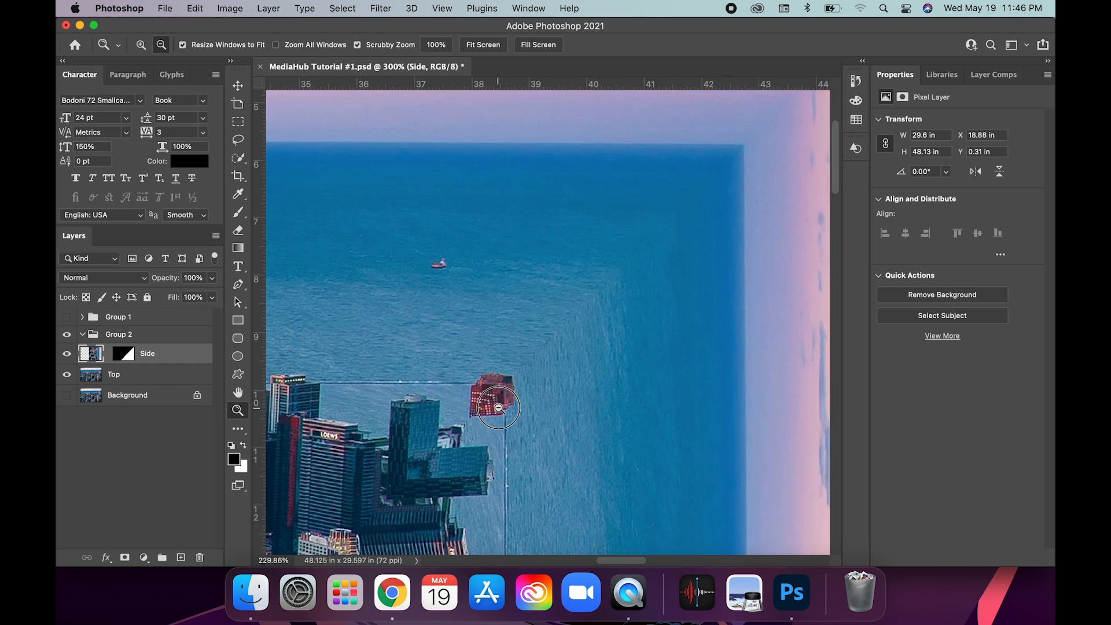
{"action": "left_click_drag", "start_coordinate": [499, 408], "coordinate": [500, 407]}
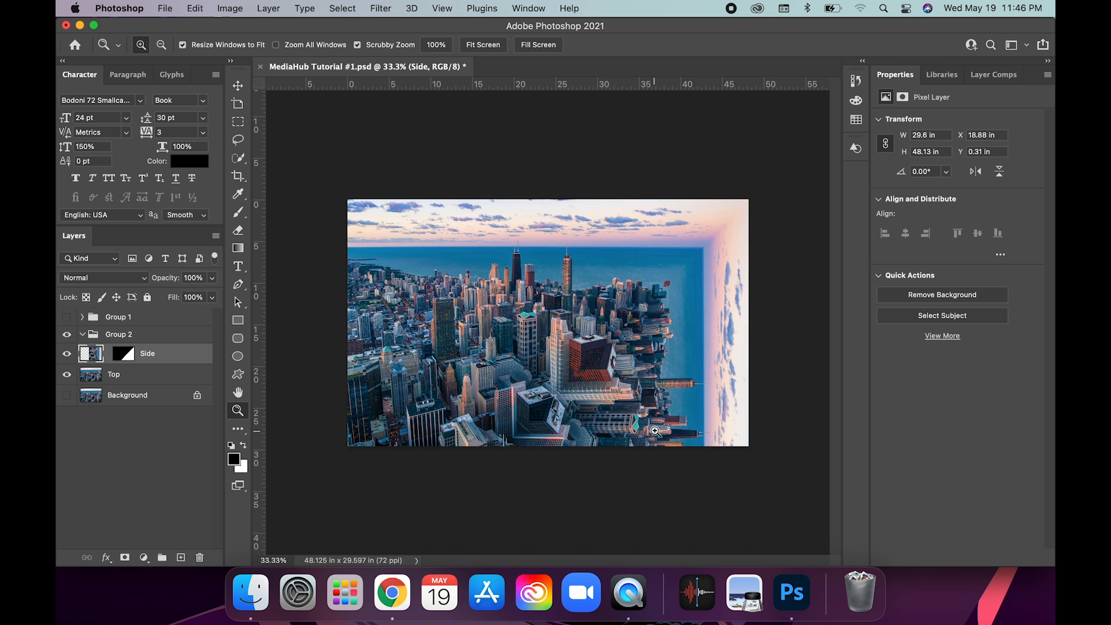
{"action": "left_click", "coordinate": [571, 342]}
{"action": "left_click", "coordinate": [571, 342], "text": "alt"}
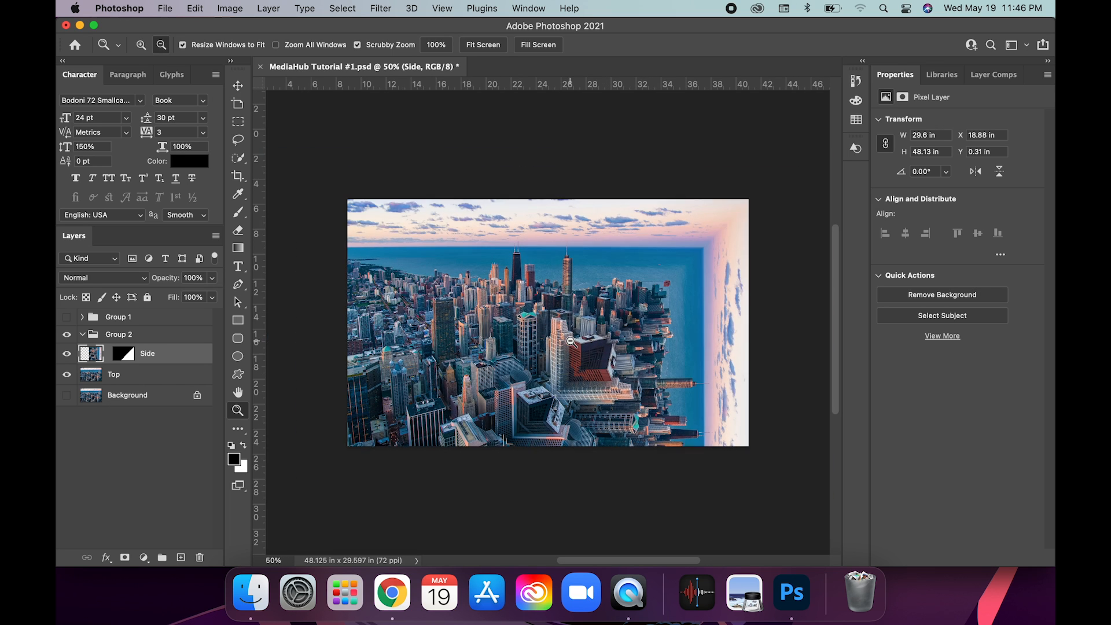
{"action": "left_click", "coordinate": [571, 342]}
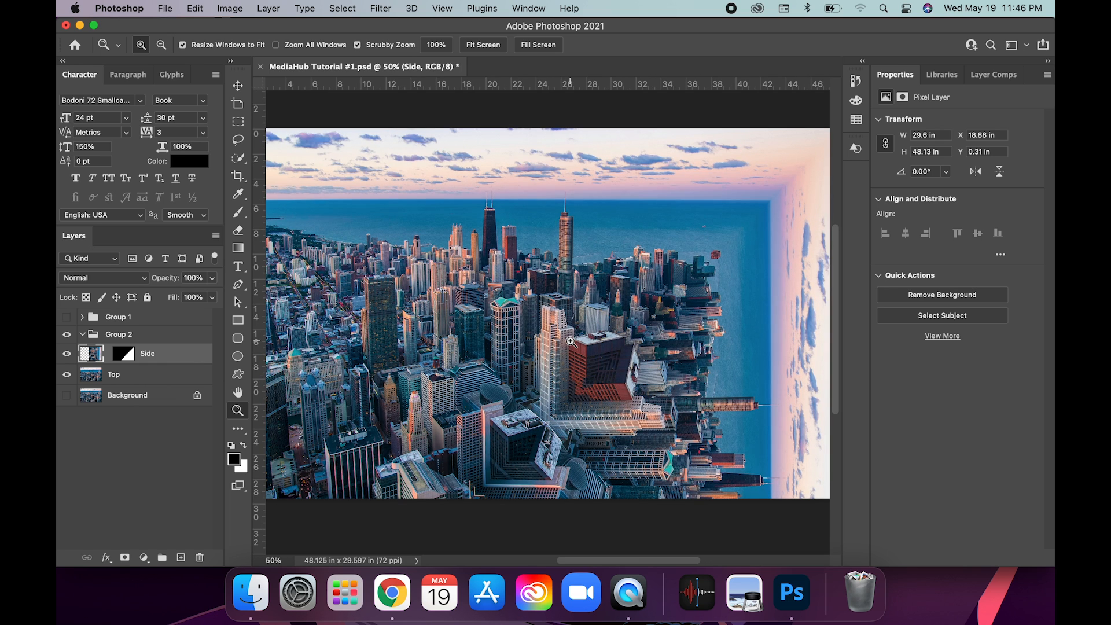
{"action": "left_click", "coordinate": [571, 342], "text": "alt"}
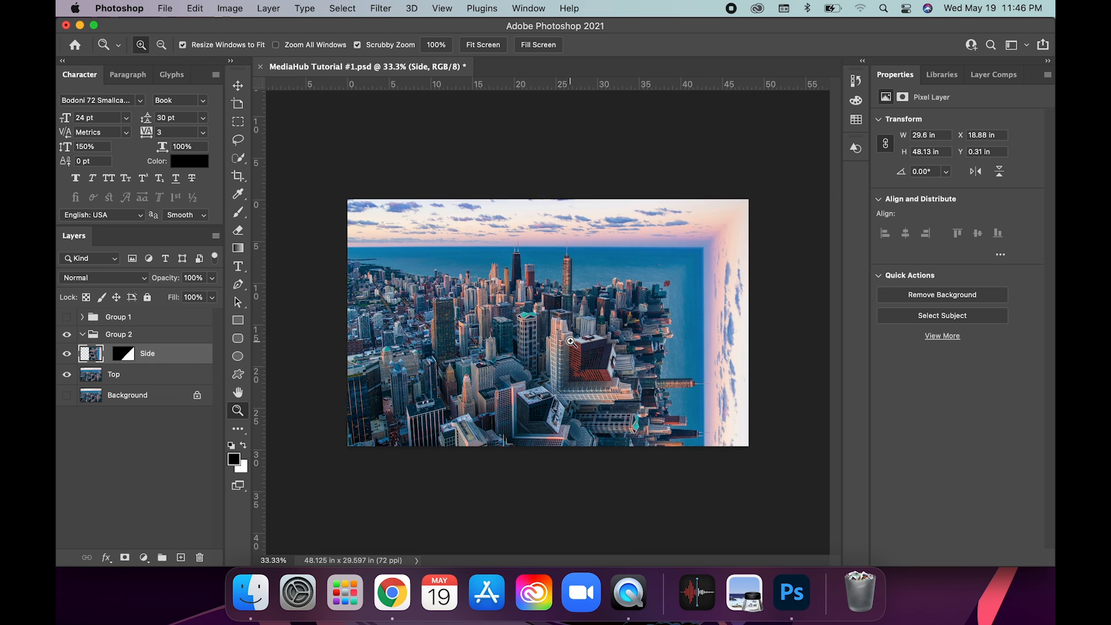